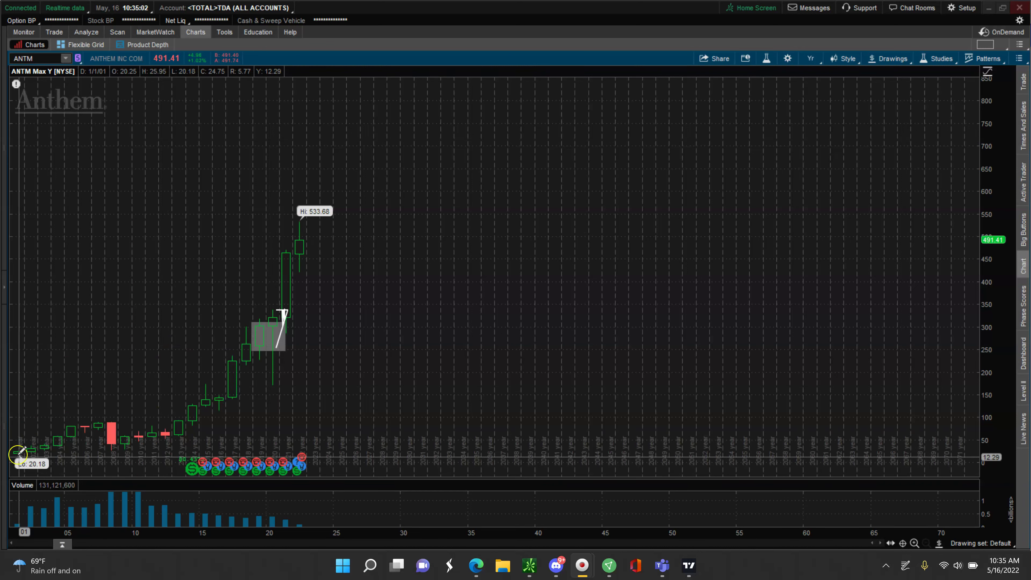
Remove the short white drawing beside the grey rectangle
left_click(18, 449)
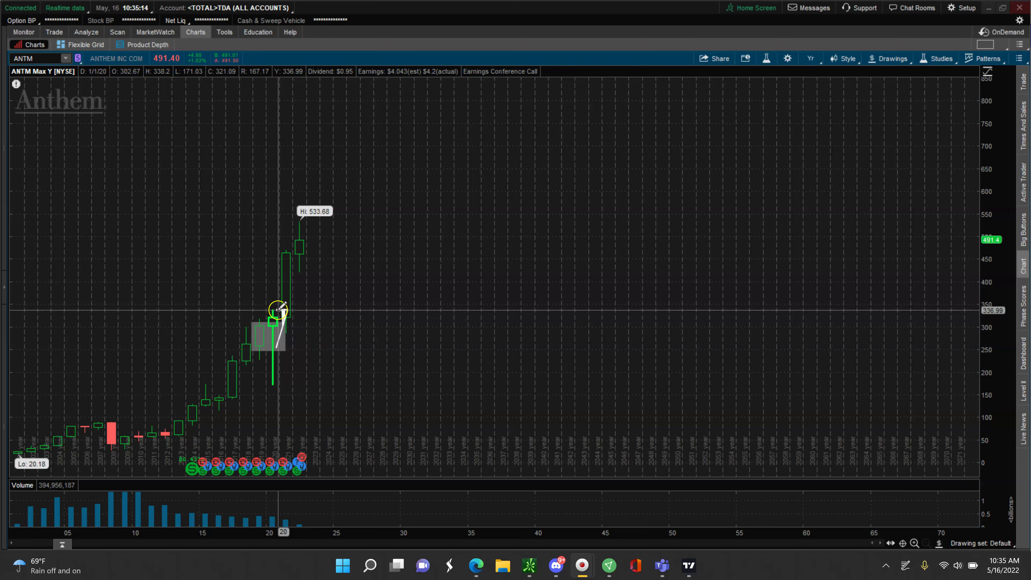
right_click(279, 310)
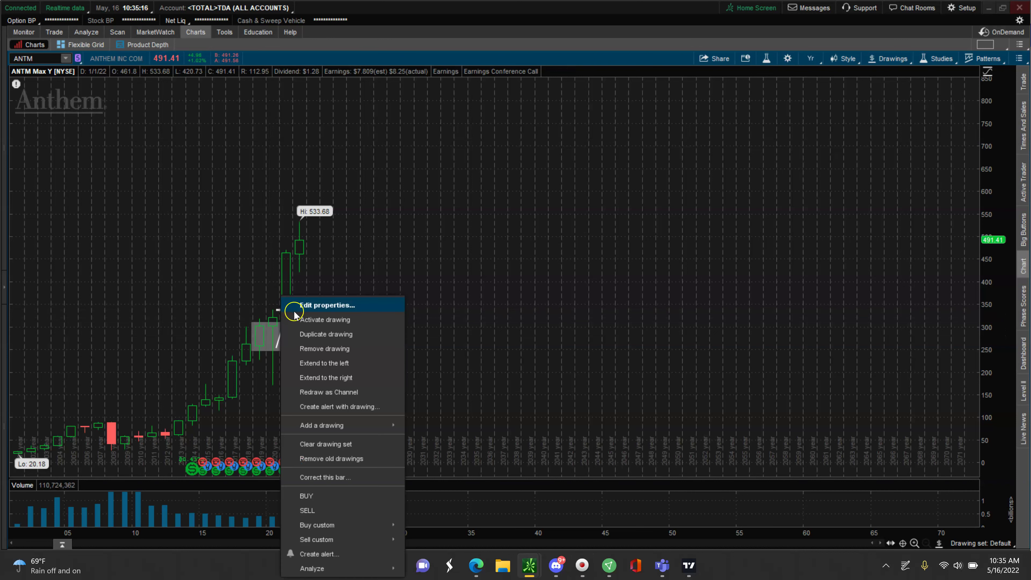
left_click(309, 349)
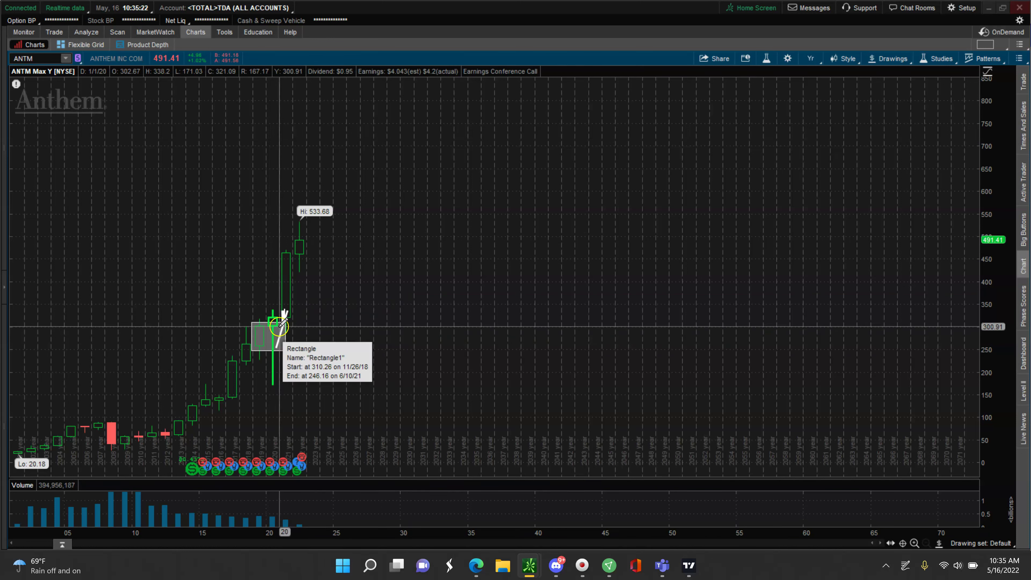
Delete a stray price level line near $329 and bring up the Trendline3–Trendline6 list
left_click(285, 319)
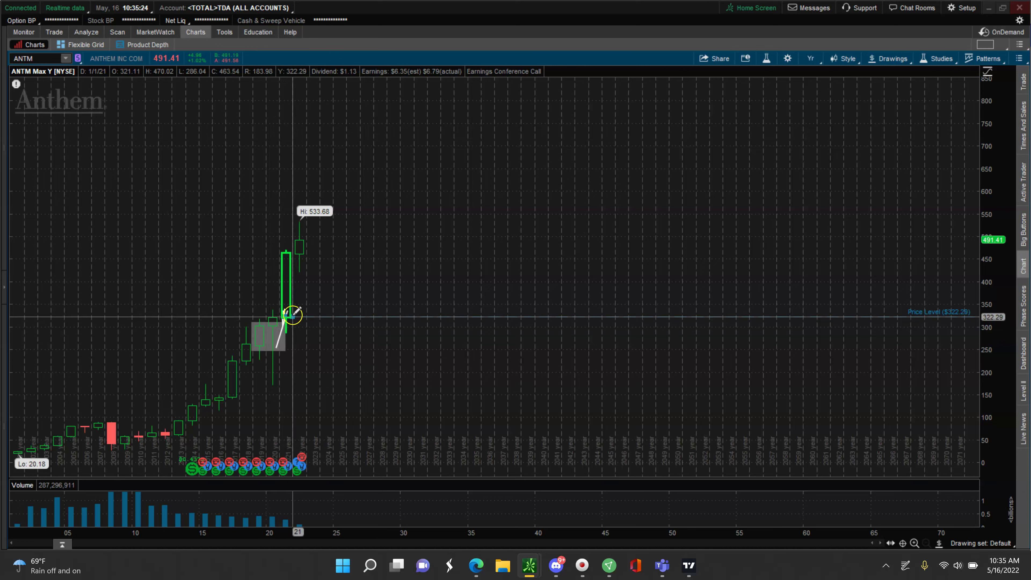
left_click(287, 314)
right_click(287, 313)
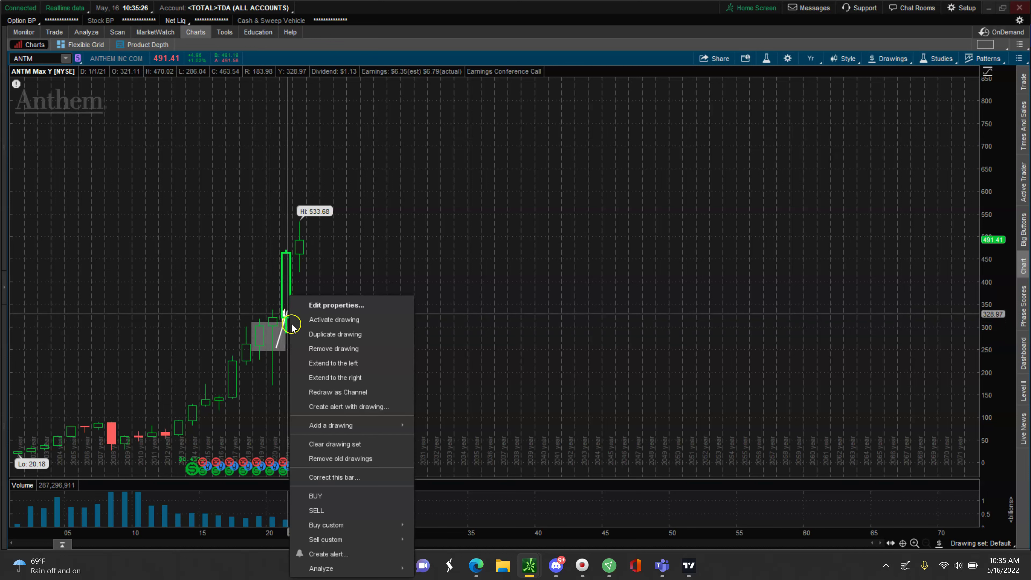
left_click(303, 348)
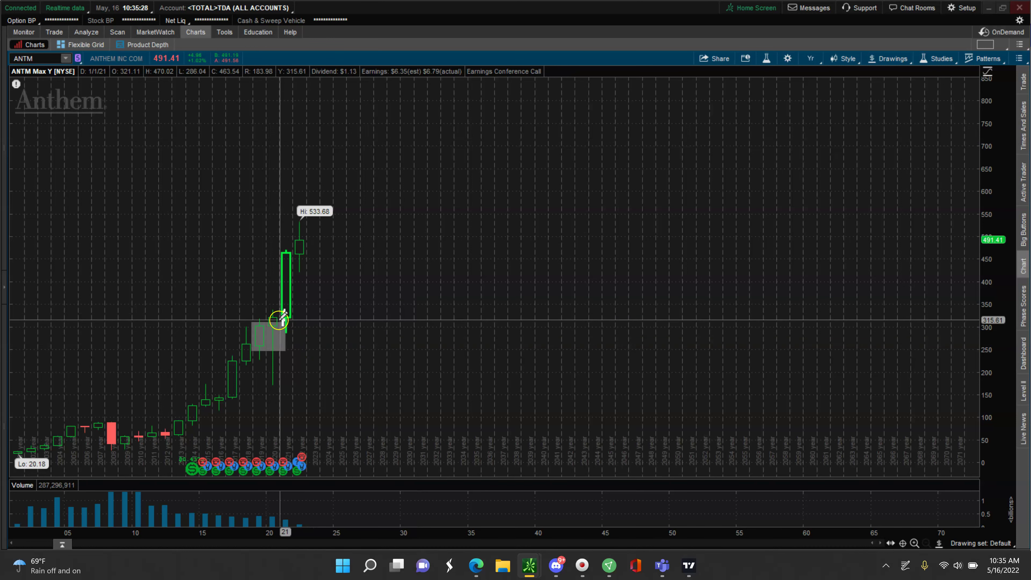
right_click(285, 314)
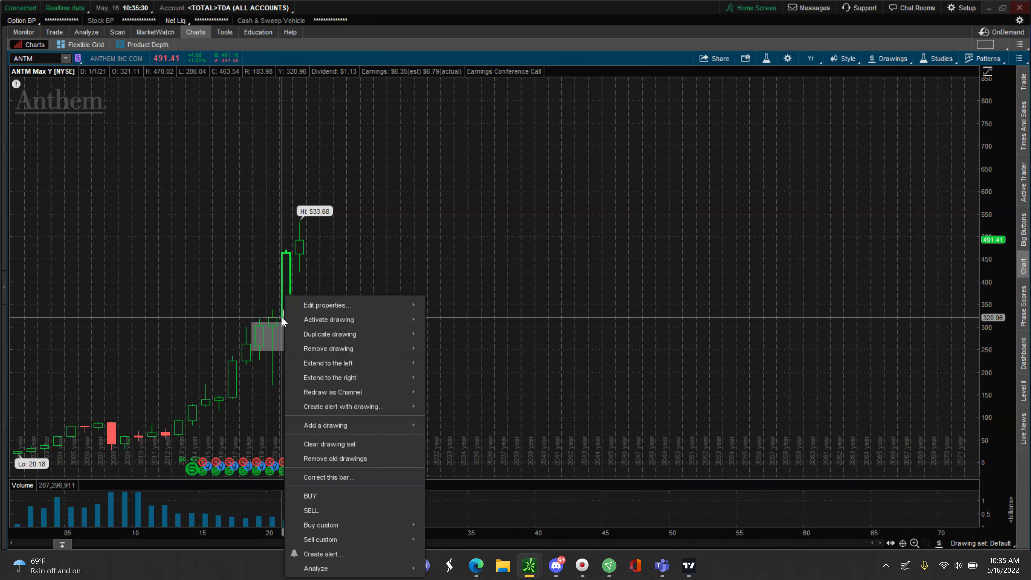
mouse_move(319, 351)
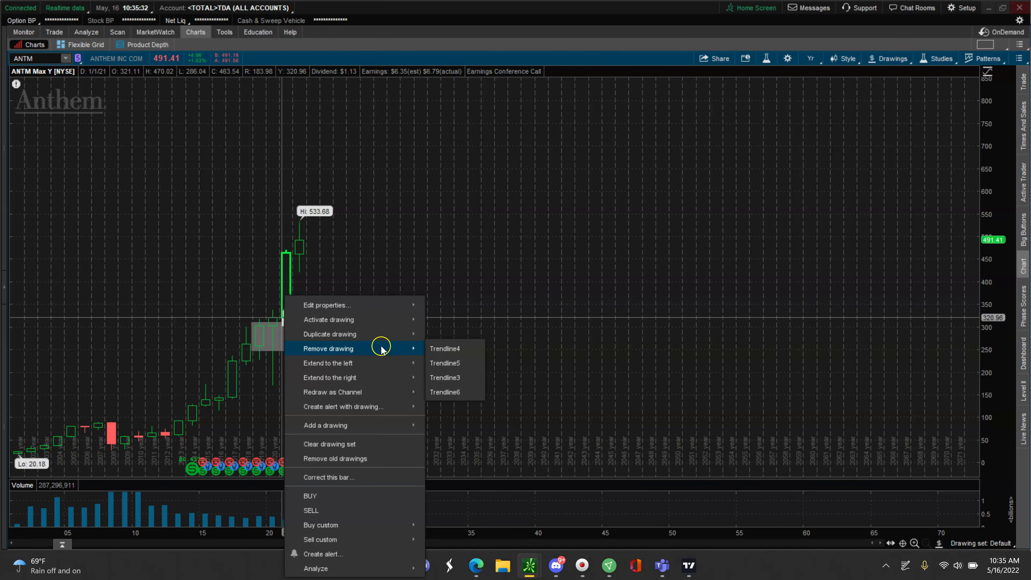
Delete one short trendline, then draw a trendline from the 2013 candle to about 515 in 2035
left_click(529, 55)
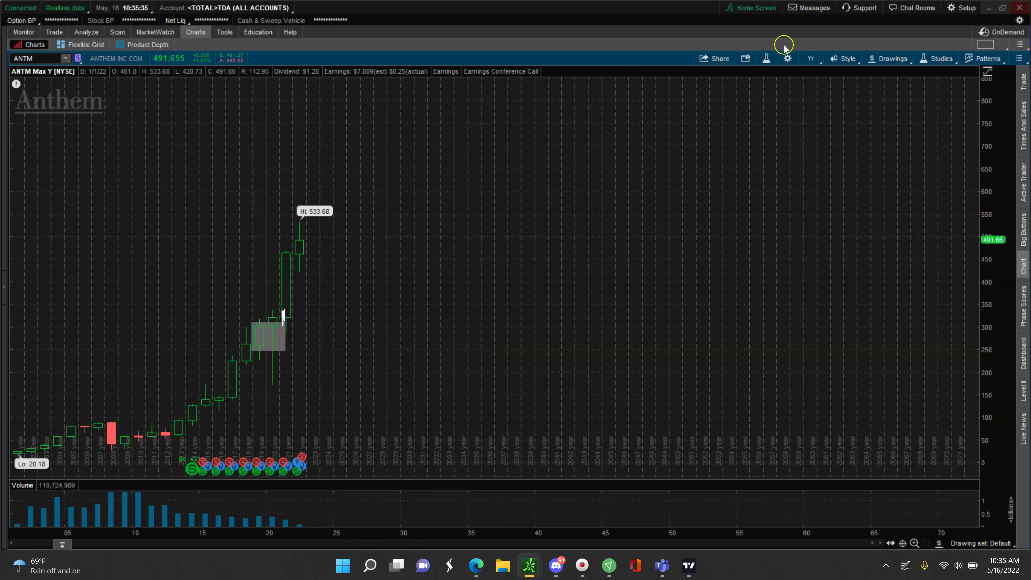
left_click(890, 58)
mouse_move(941, 140)
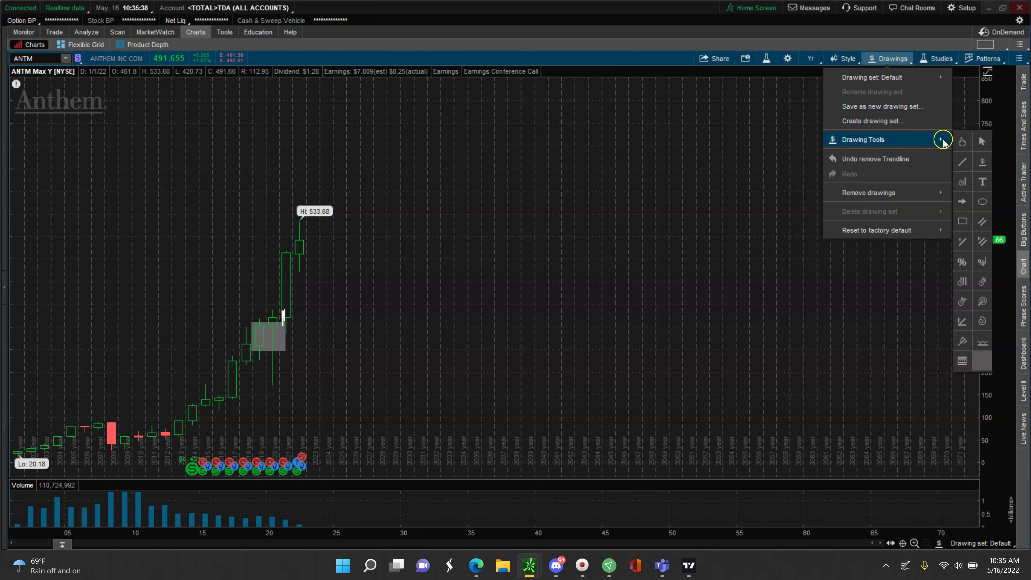
left_click(953, 161)
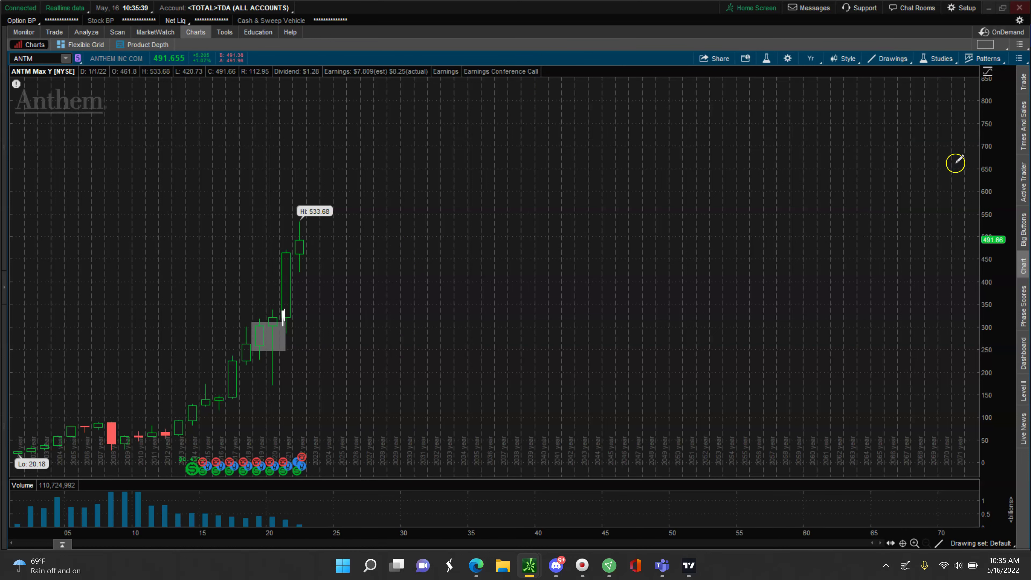
left_click(184, 435)
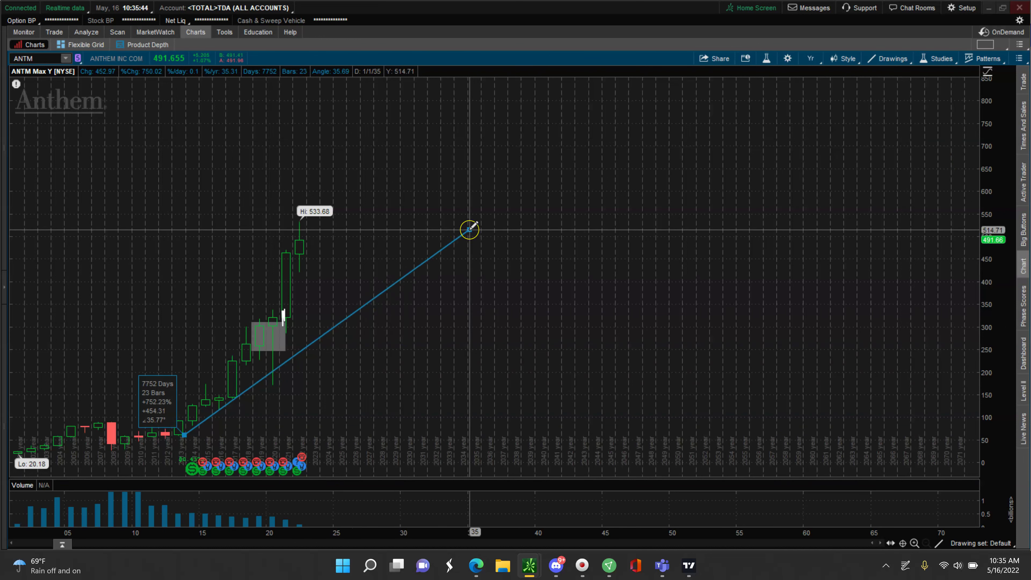
left_click(470, 230)
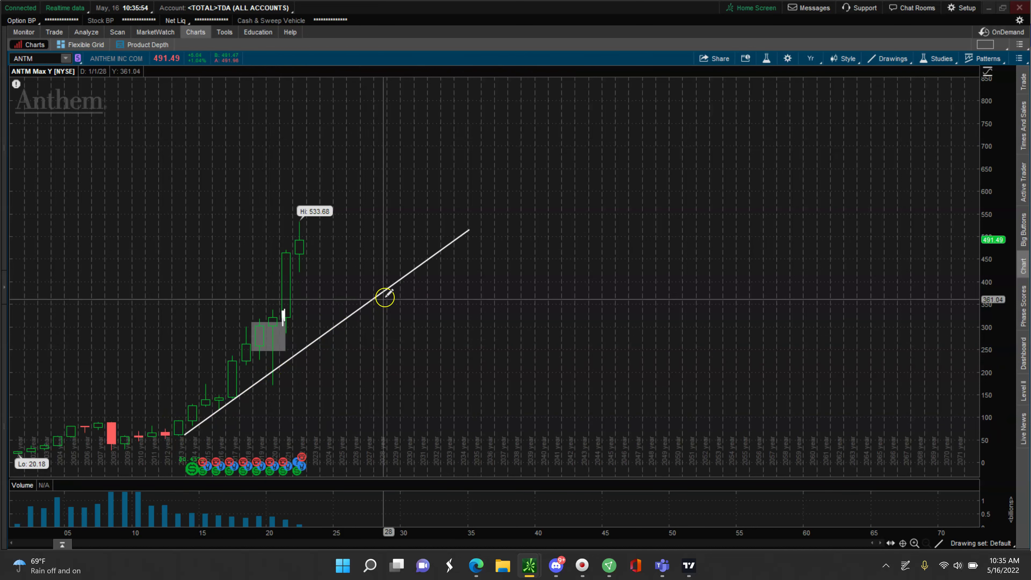
mouse_move(275, 368)
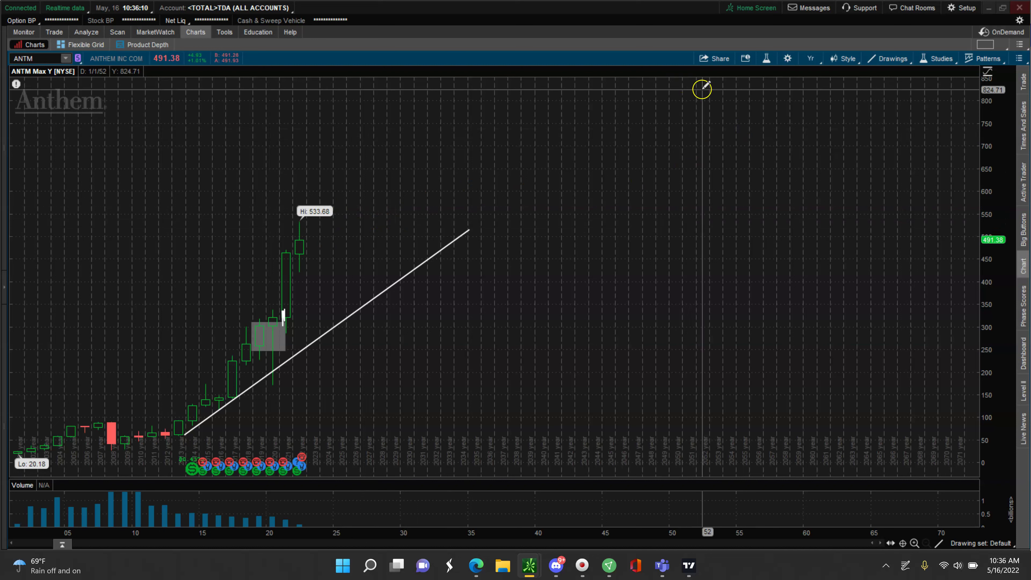
Set the chart time frame to 20 Y : M for 20 years of monthly candles
left_click(810, 59)
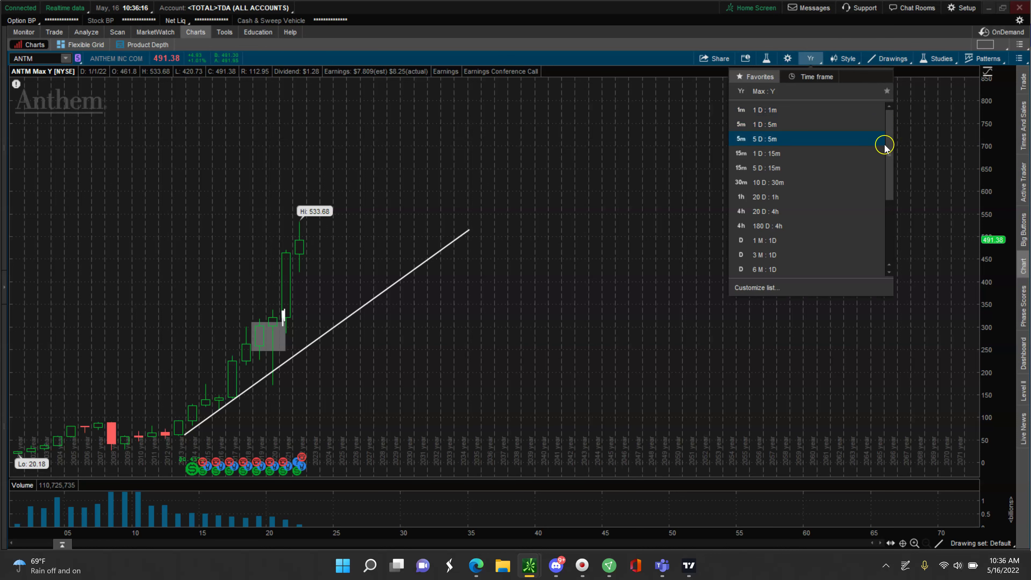
left_click_drag(888, 148, 888, 203)
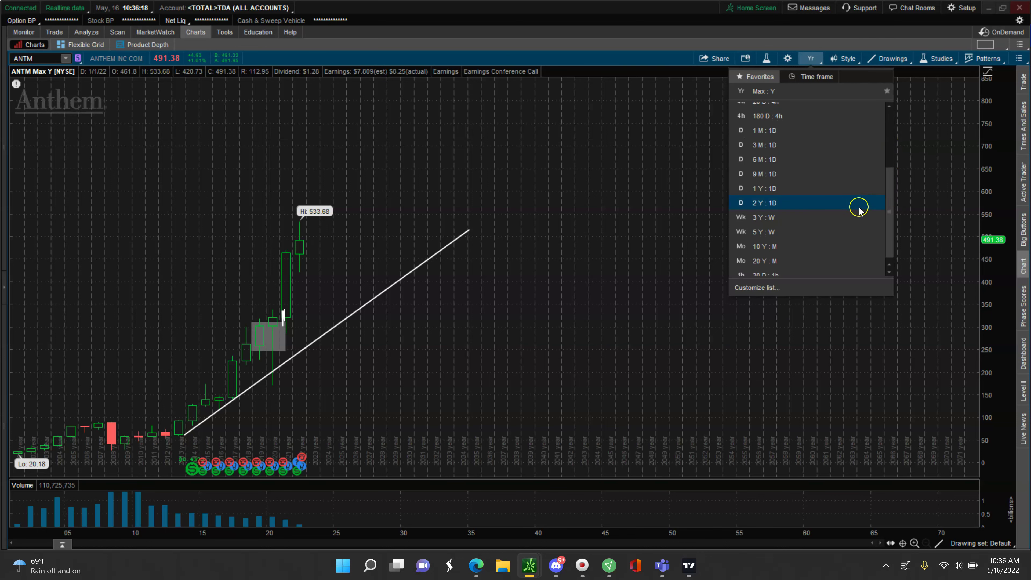
left_click(787, 261)
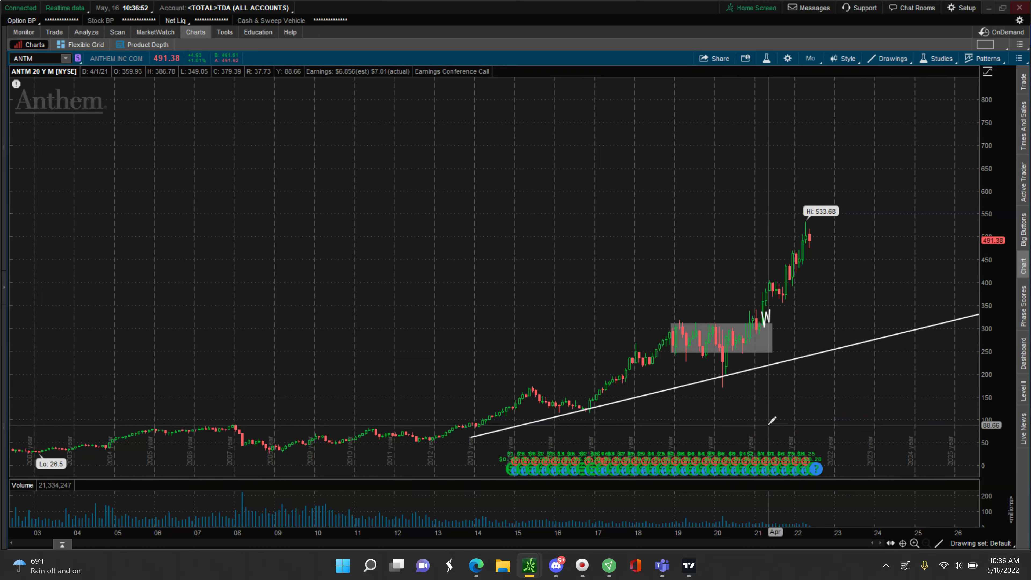
left_click_drag(769, 407, 762, 365)
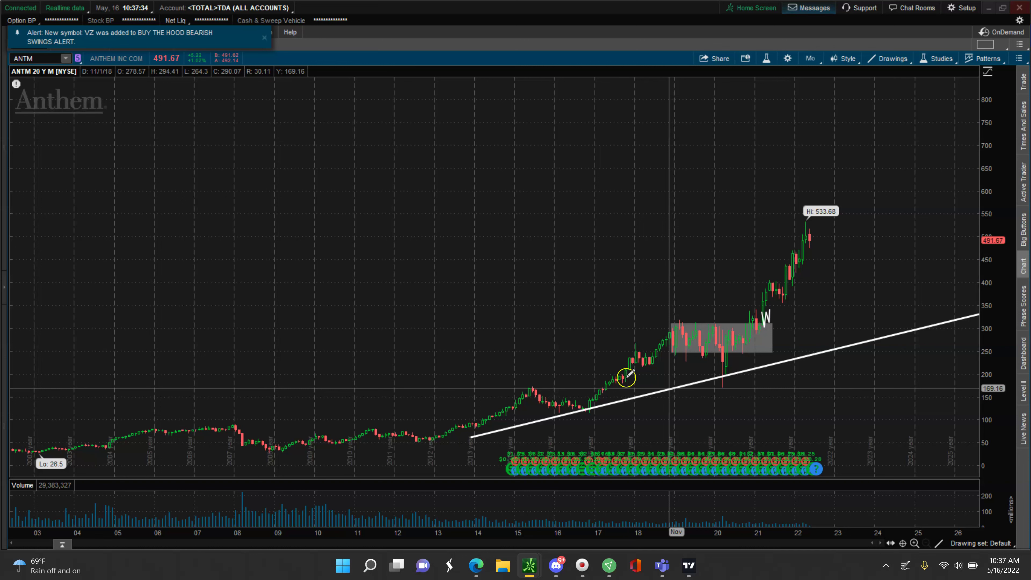
left_click(264, 38)
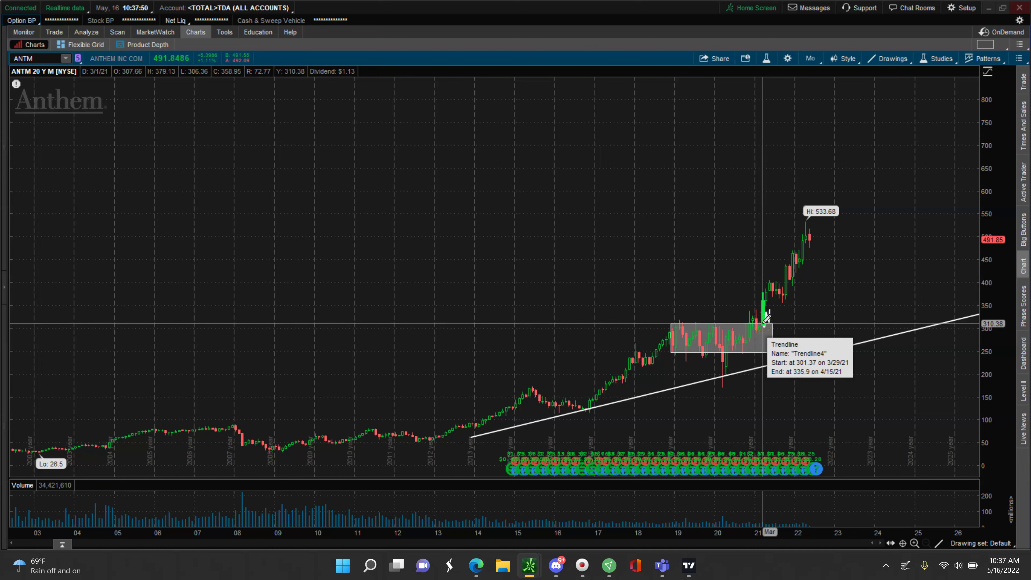
left_click(765, 320)
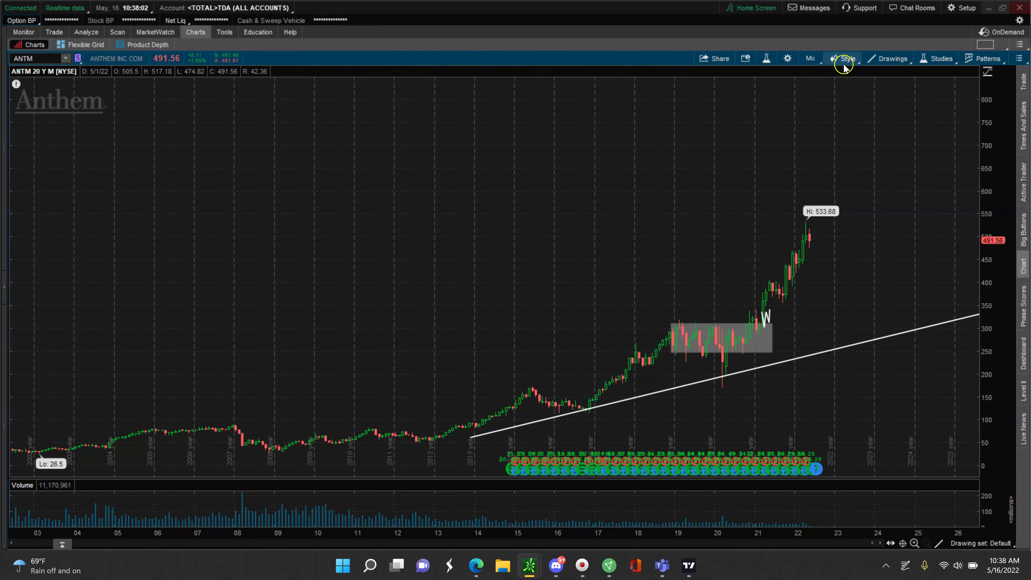
Draw a grey rectangle from the 2022 top near 514 down to about 450 in 2024
left_click(894, 58)
mouse_move(881, 142)
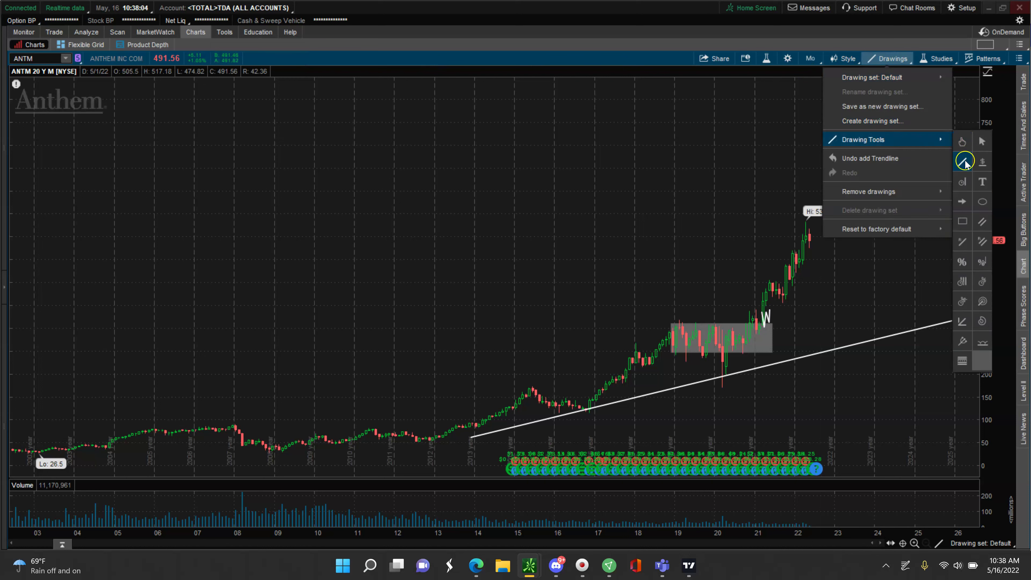
left_click(960, 226)
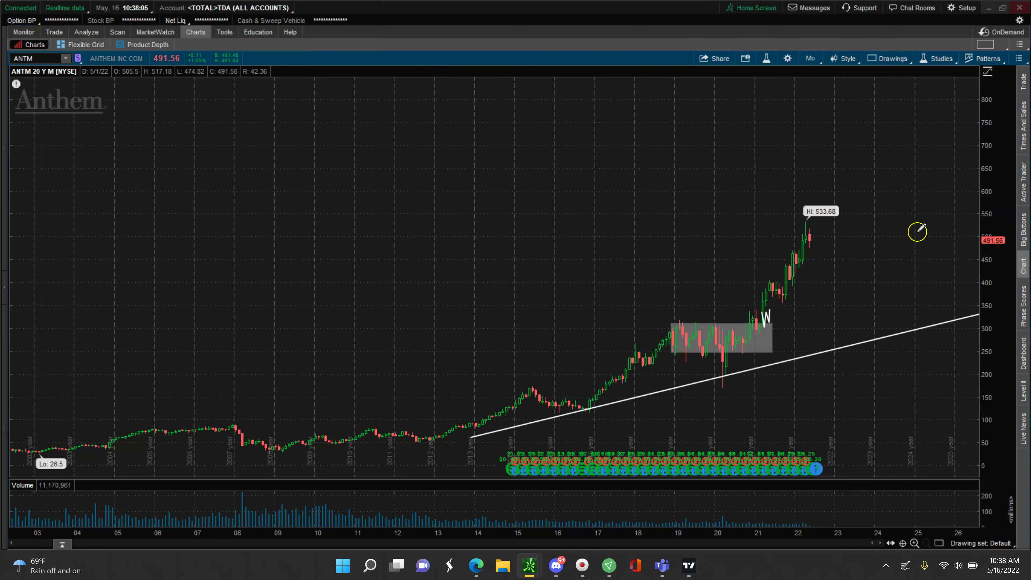
left_click(798, 230)
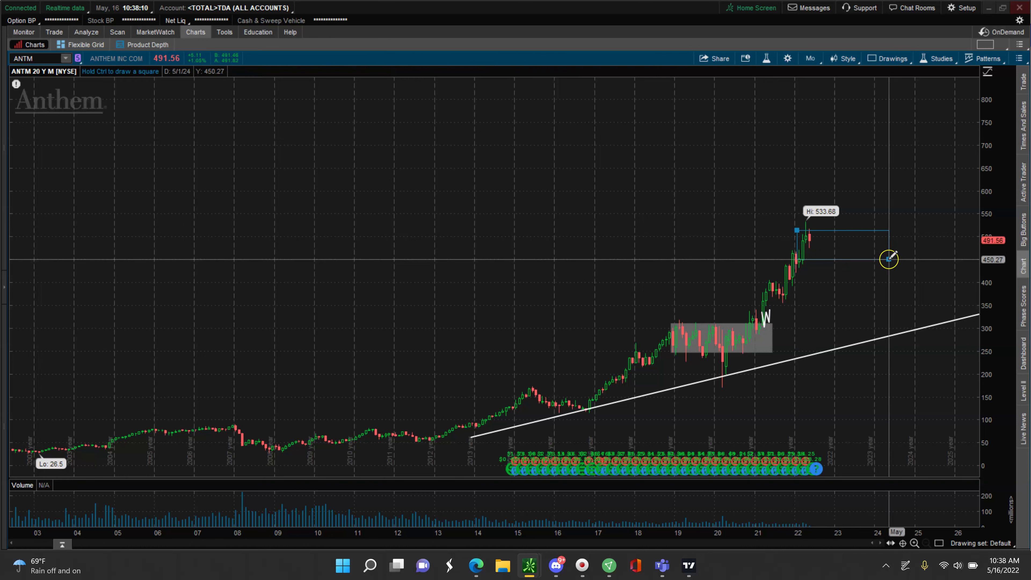
left_click(889, 260)
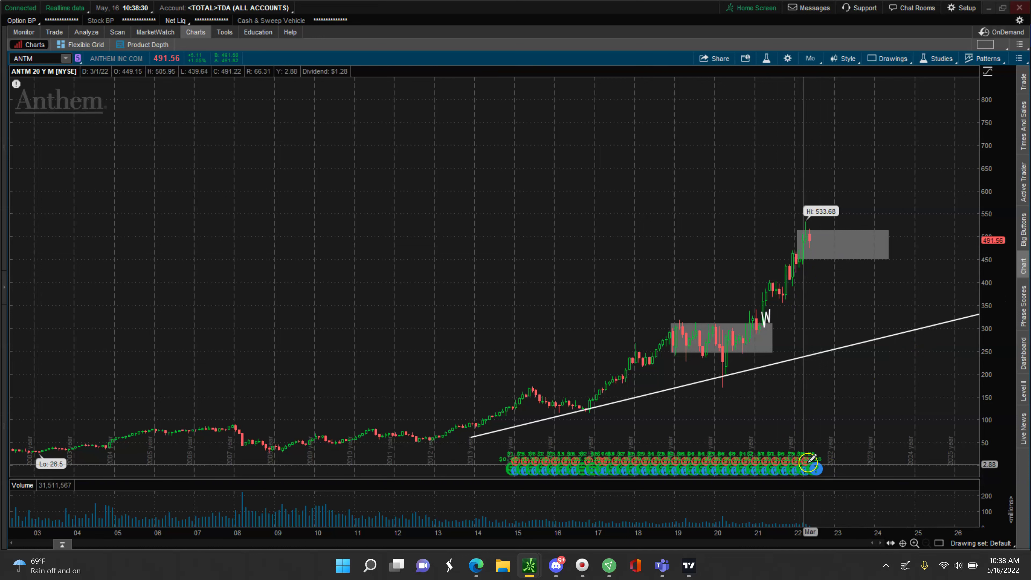
mouse_move(822, 466)
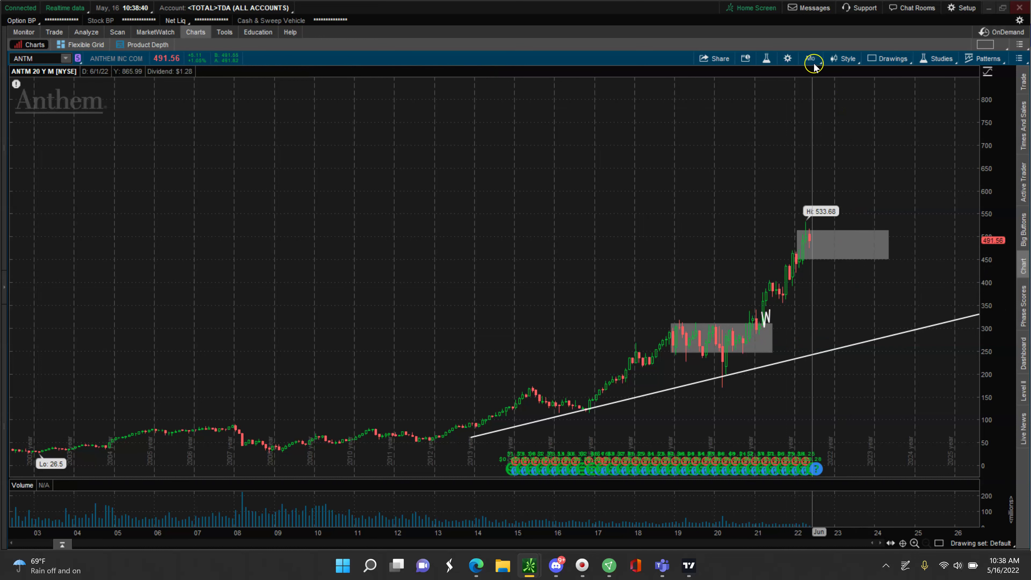
Draw a trendline along the new rectangle's top edge
left_click(873, 59)
mouse_move(868, 140)
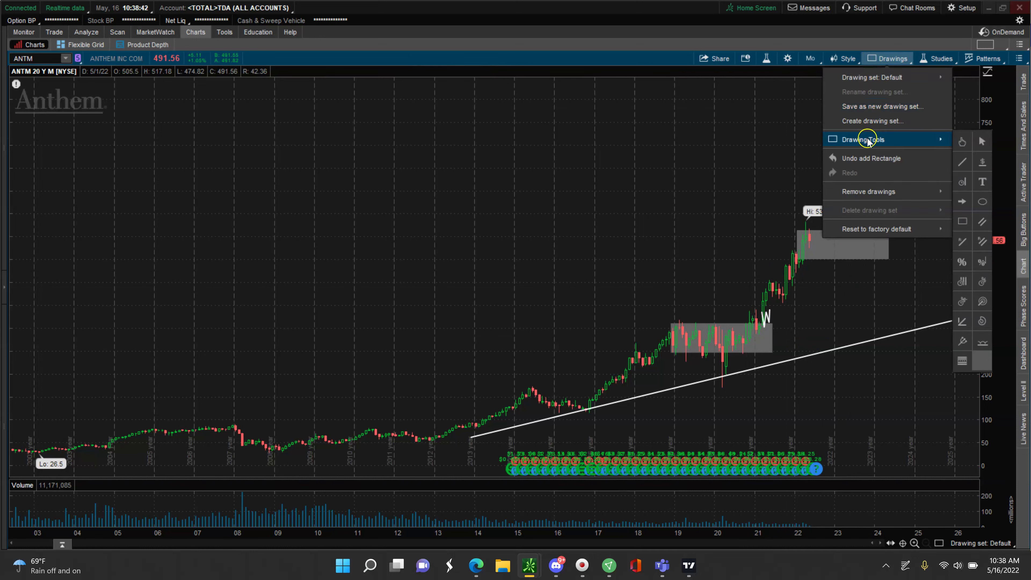
left_click(965, 159)
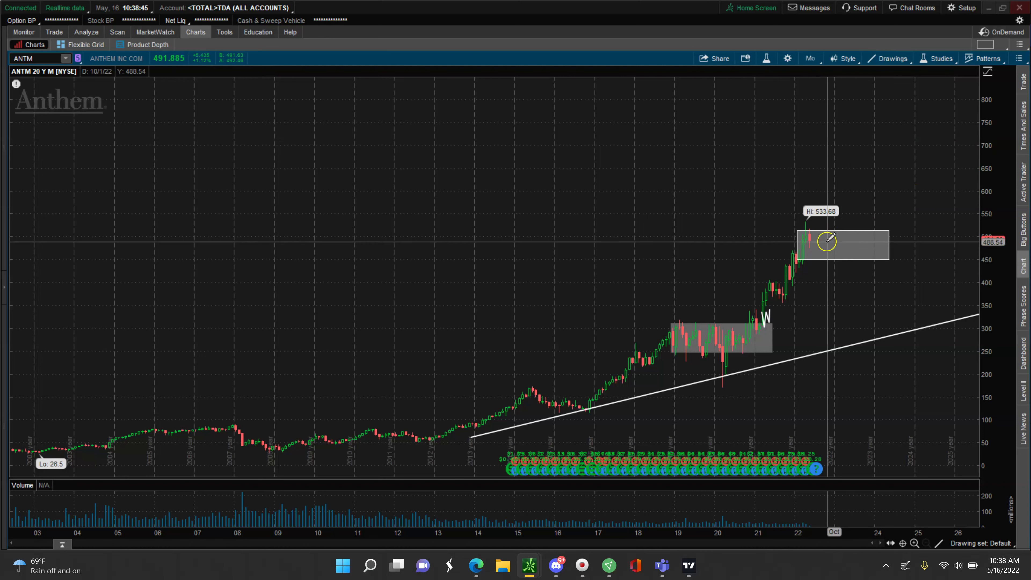
left_click(796, 230)
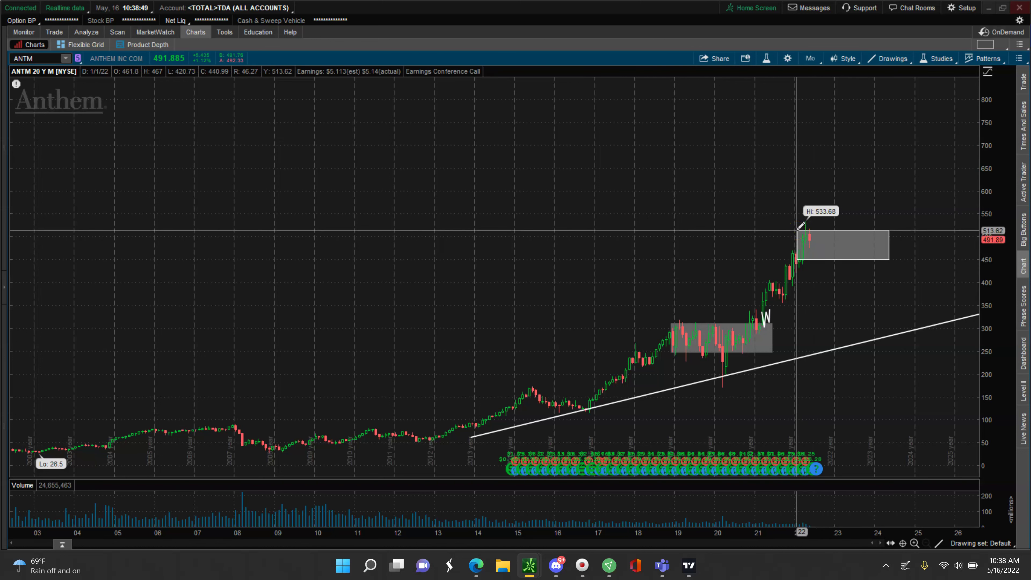
left_click(891, 230)
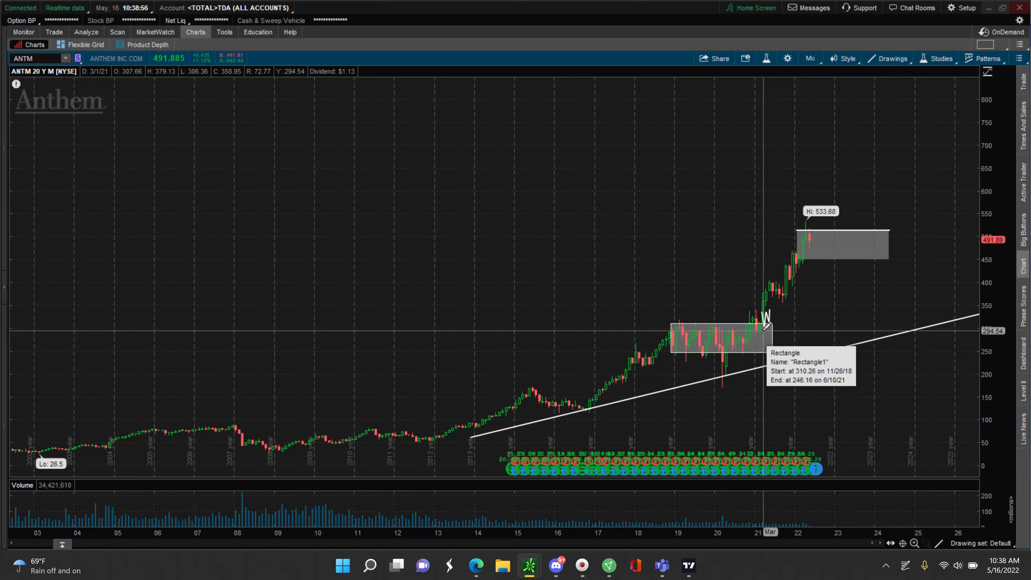
Change Trendline8, the upper box's top line, to blue
right_click(872, 230)
mouse_move(905, 243)
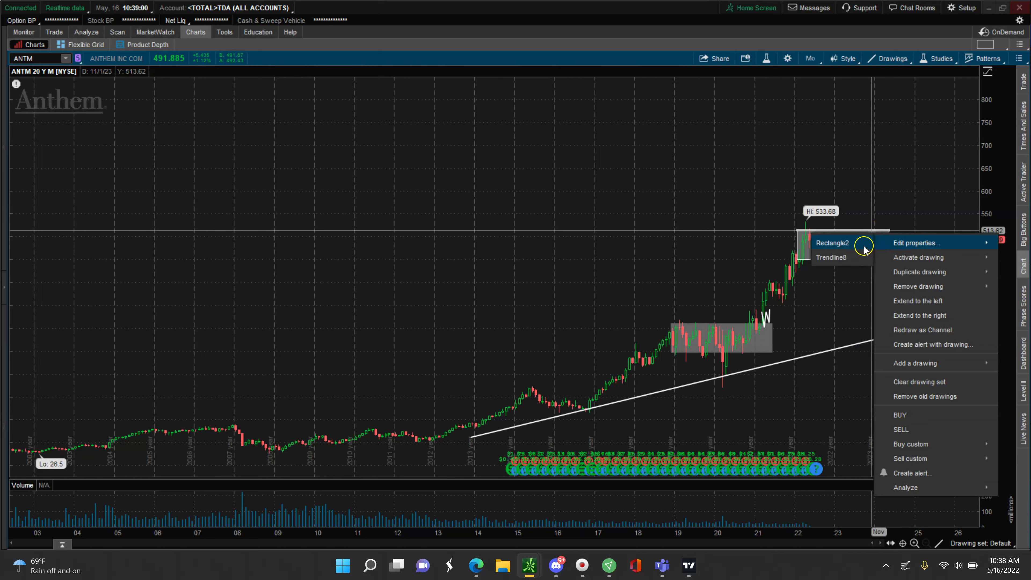
left_click(837, 257)
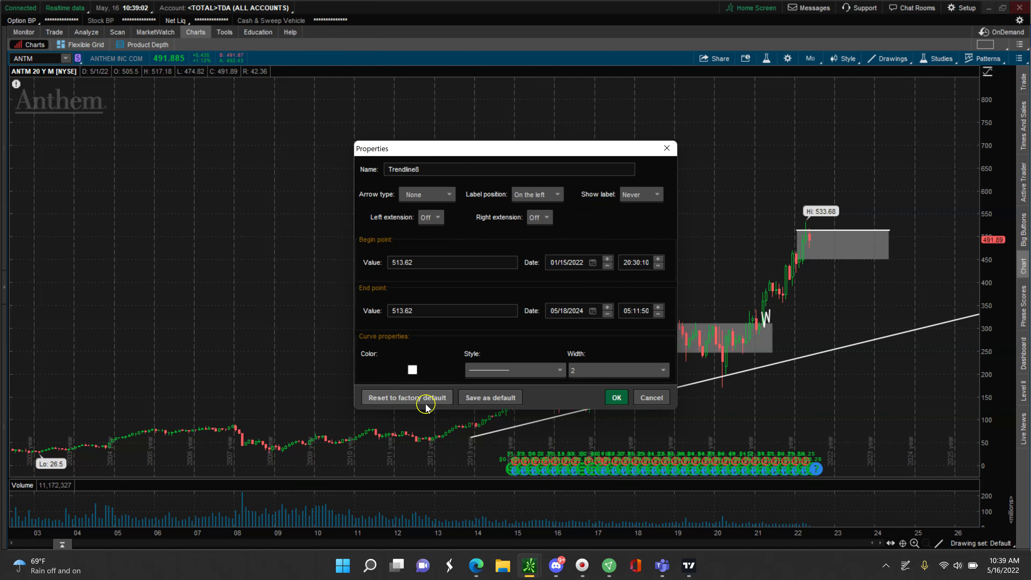
left_click(411, 372)
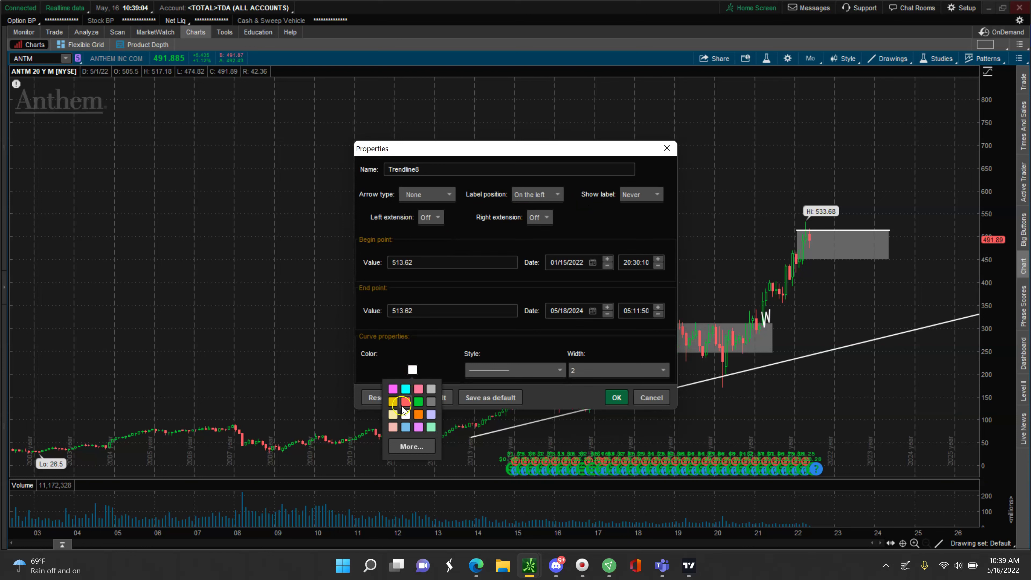
left_click(407, 445)
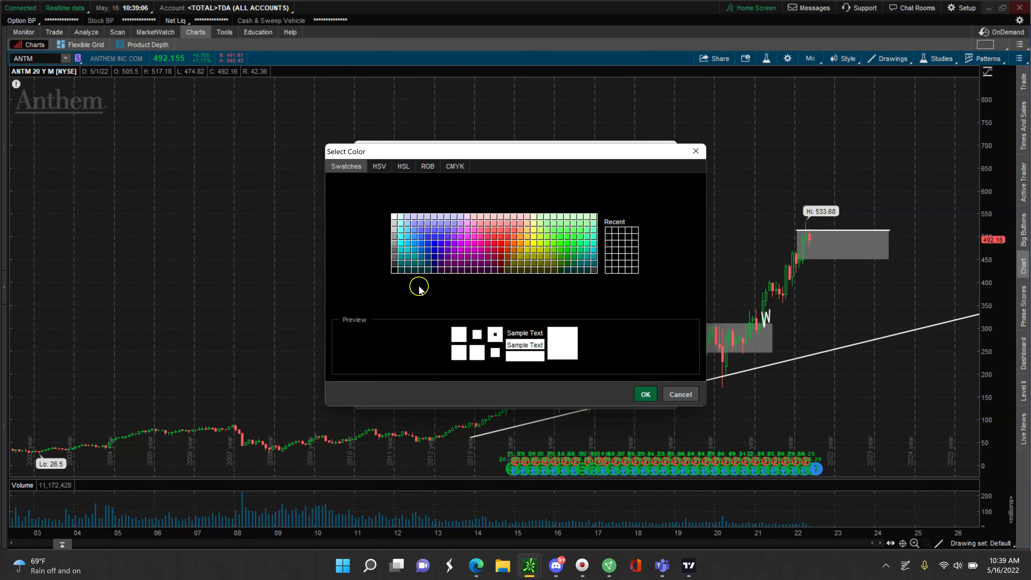
left_click(434, 245)
left_click(645, 394)
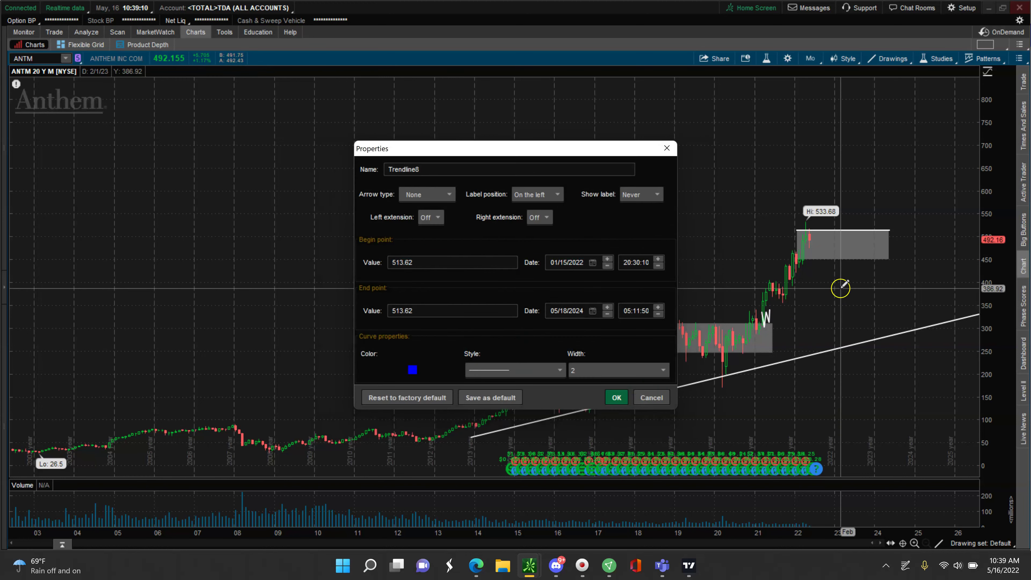
left_click(617, 397)
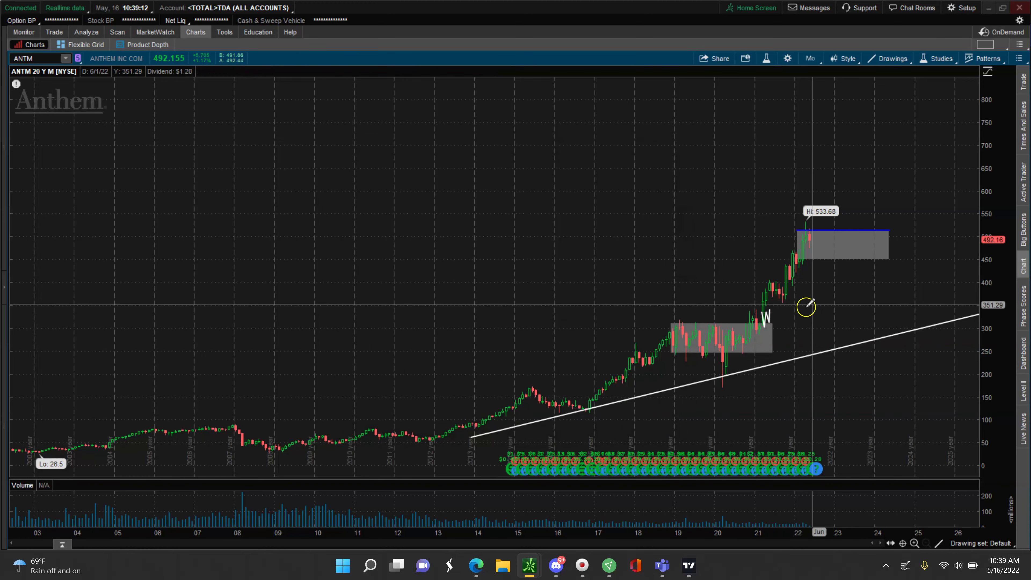
Delete the short stray trendlines, including Trendline5 and Trendline4, near the 2021 breakout
right_click(770, 314)
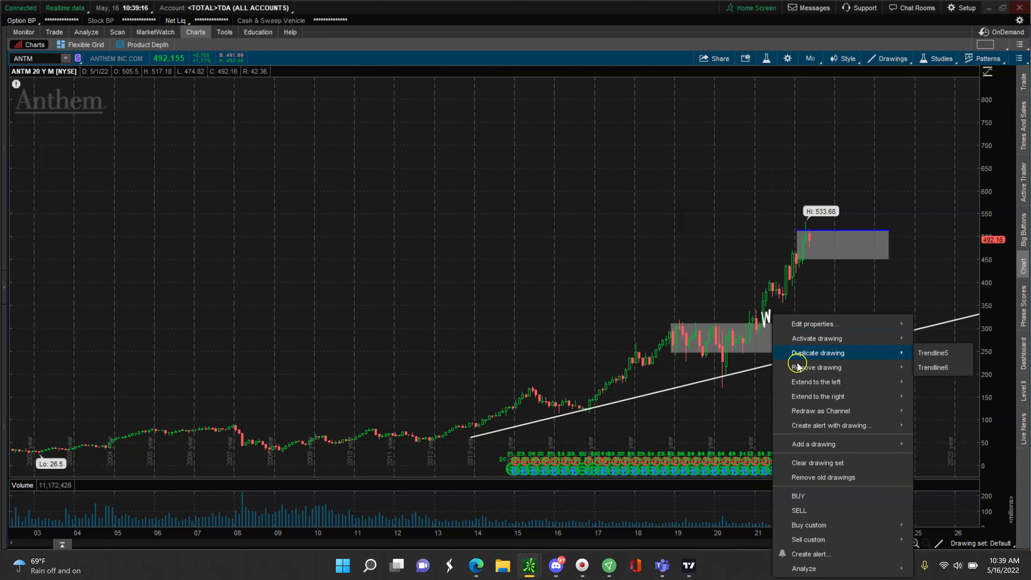
left_click(920, 365)
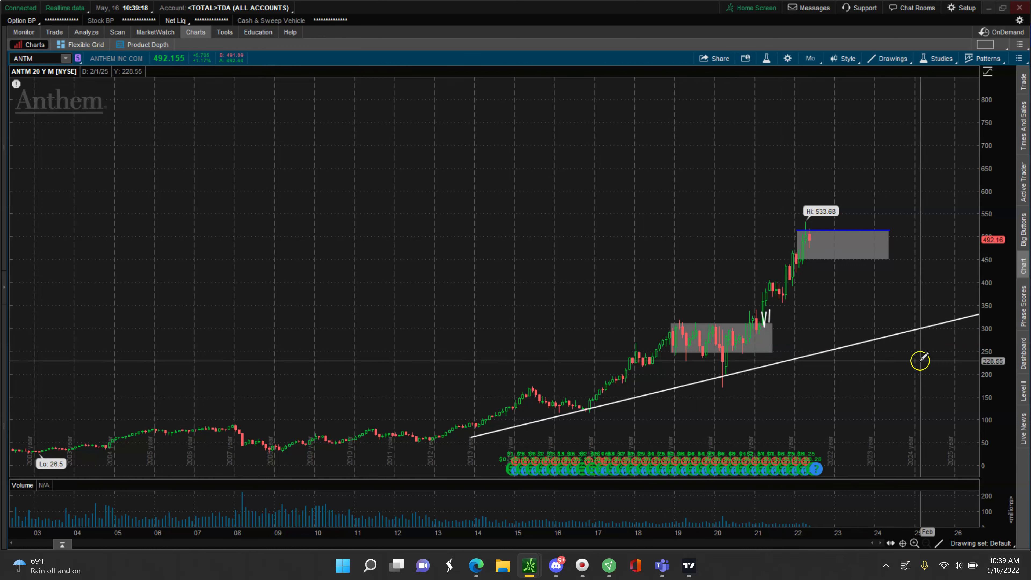
right_click(770, 314)
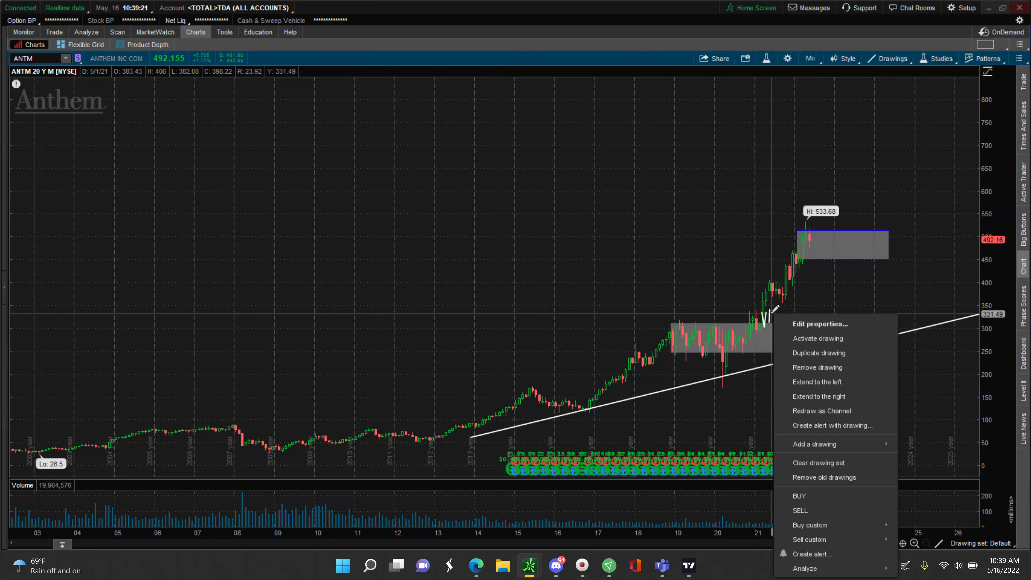
left_click(799, 371)
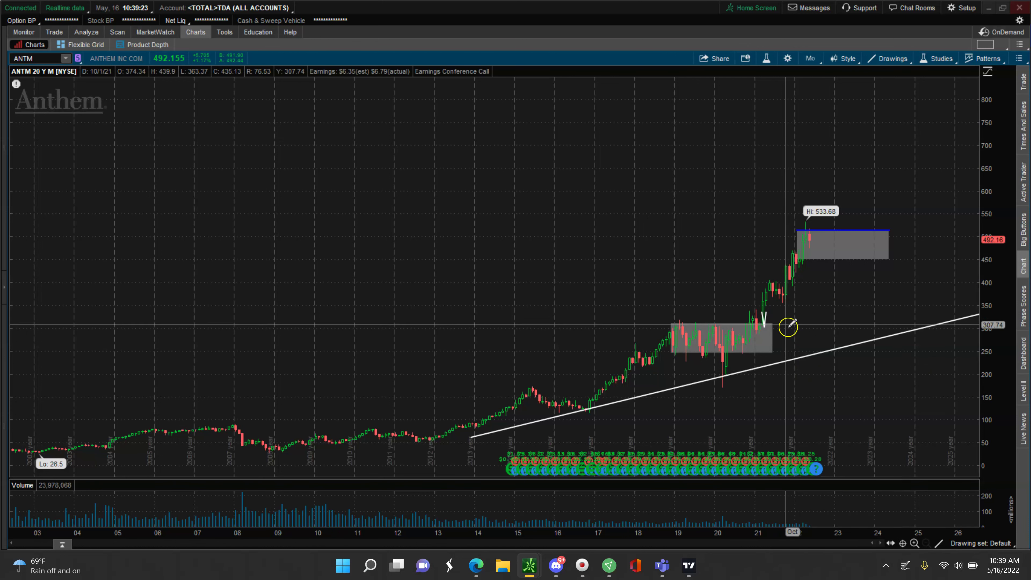
right_click(765, 317)
mouse_move(809, 364)
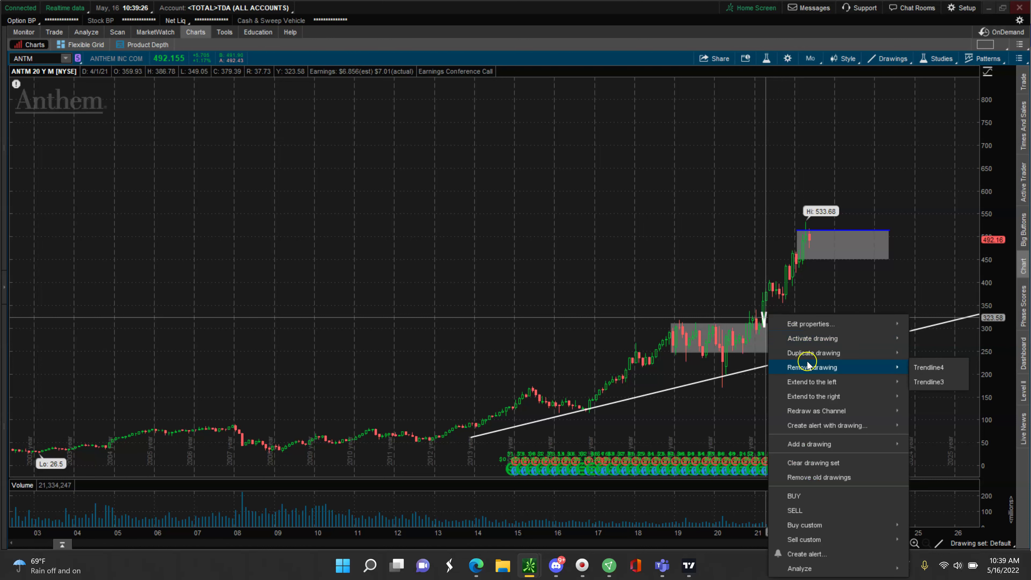
left_click(920, 370)
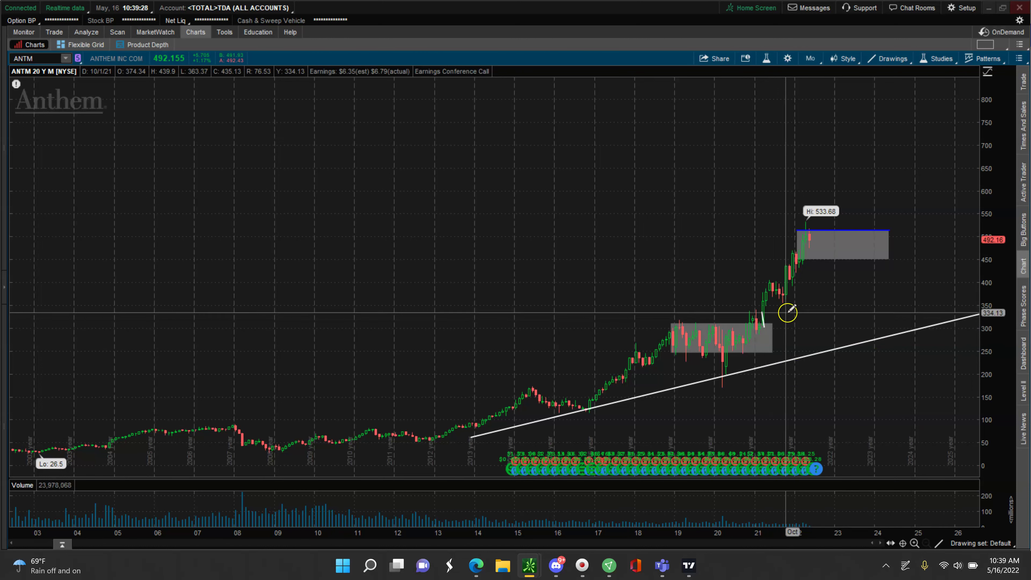
right_click(765, 317)
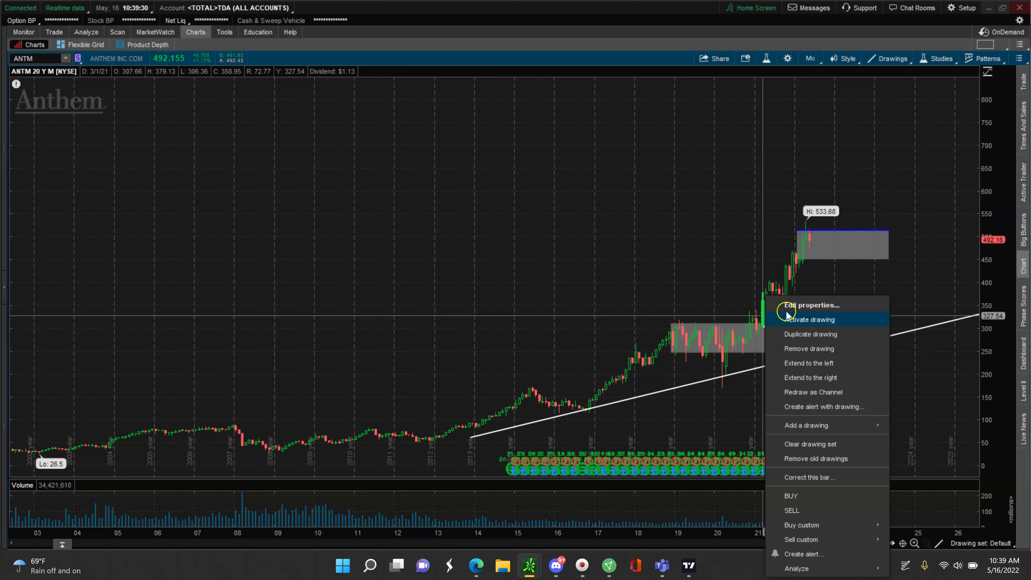
left_click(798, 349)
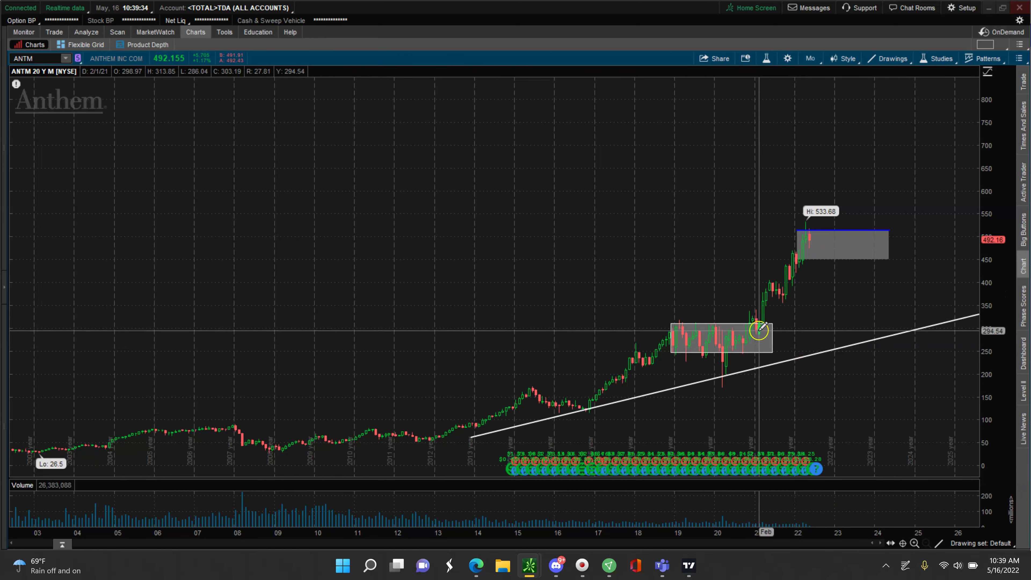
Draw a blue trendline from about 294.54 in 2021 up to 518.9 in 2022
mouse_move(759, 330)
left_mouse_down()
mouse_move(814, 263)
mouse_move(830, 223)
left_mouse_up()
left_click(789, 324)
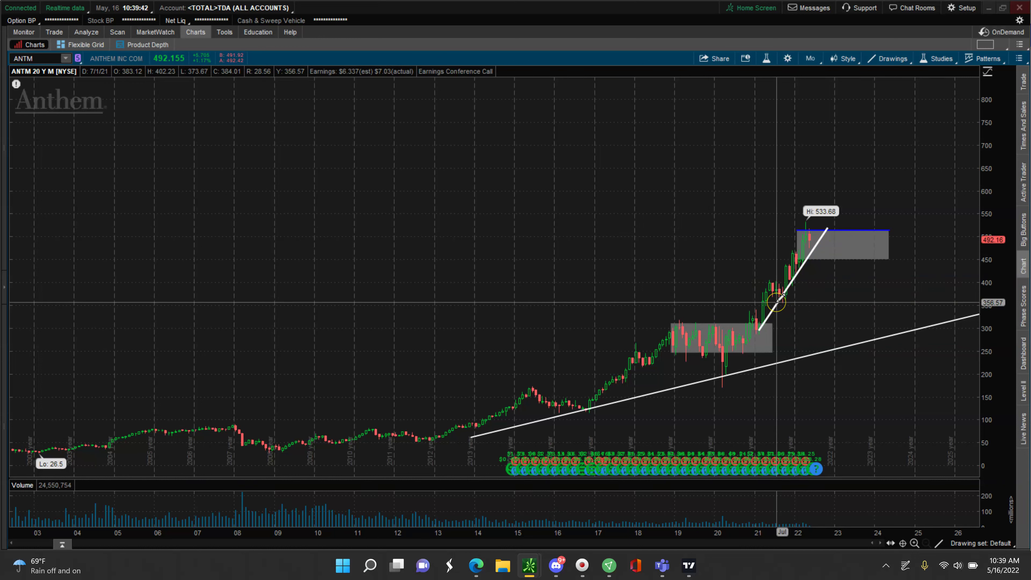
right_click(778, 302)
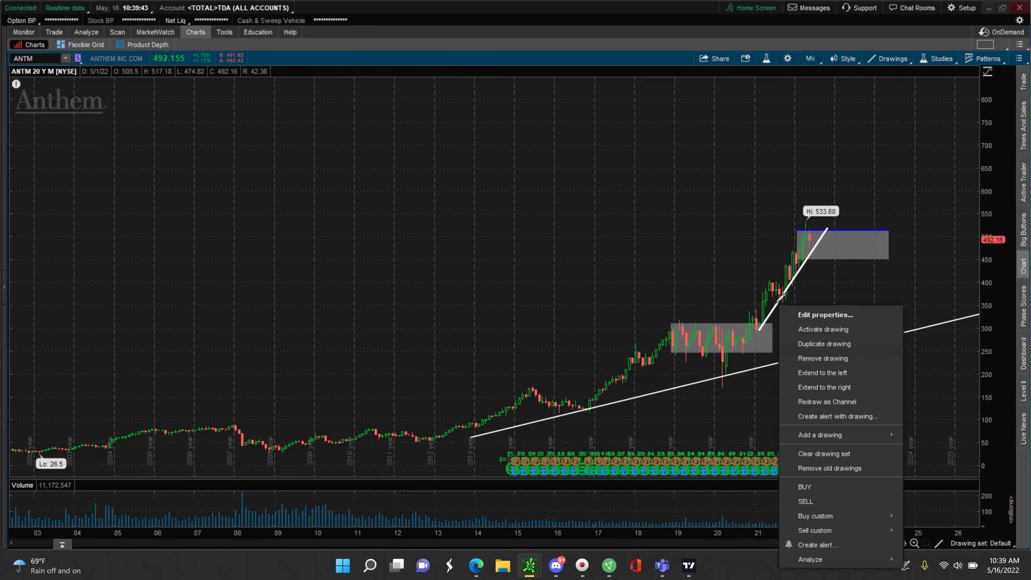
left_click(797, 314)
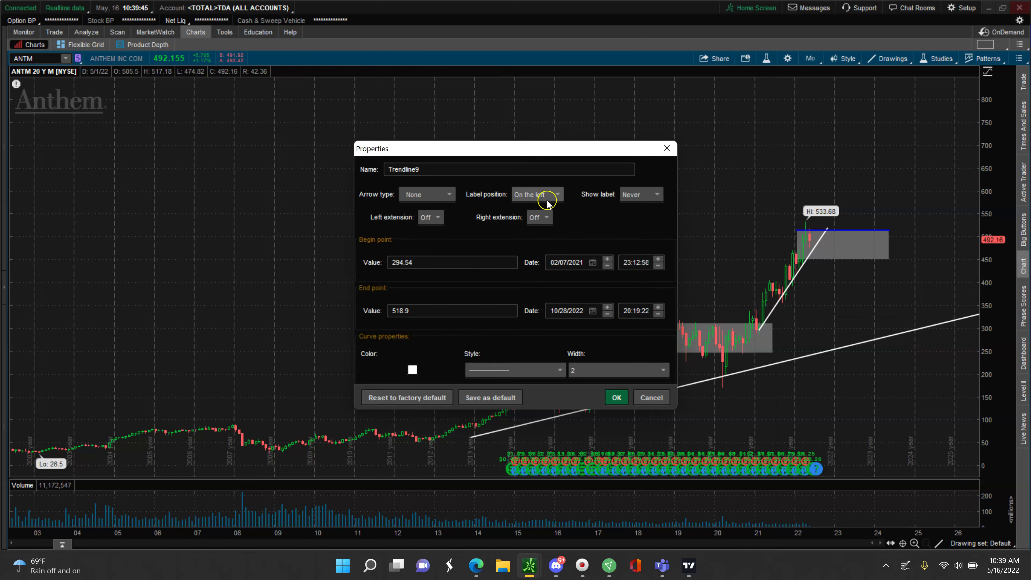
left_click(412, 369)
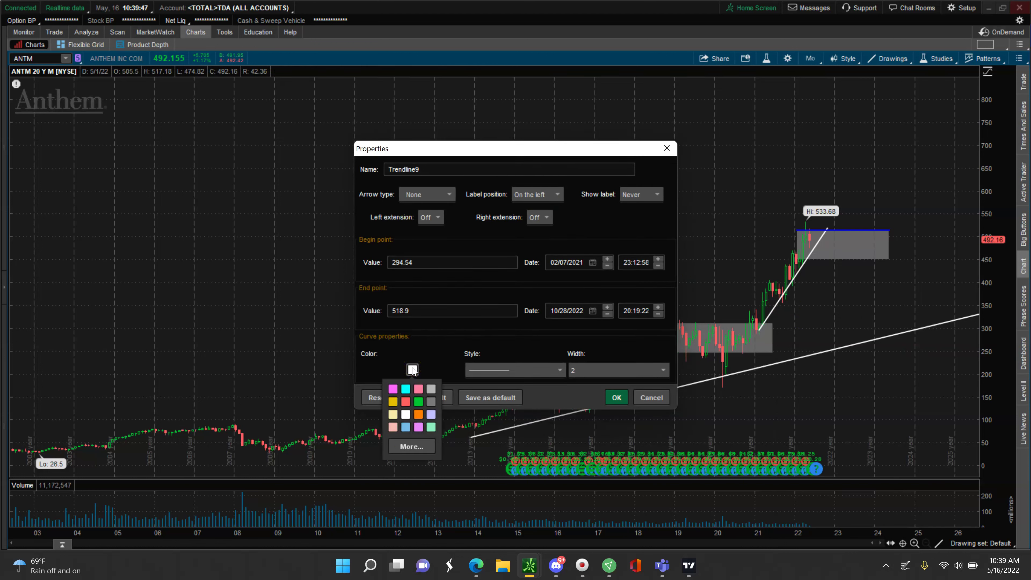
left_click(404, 446)
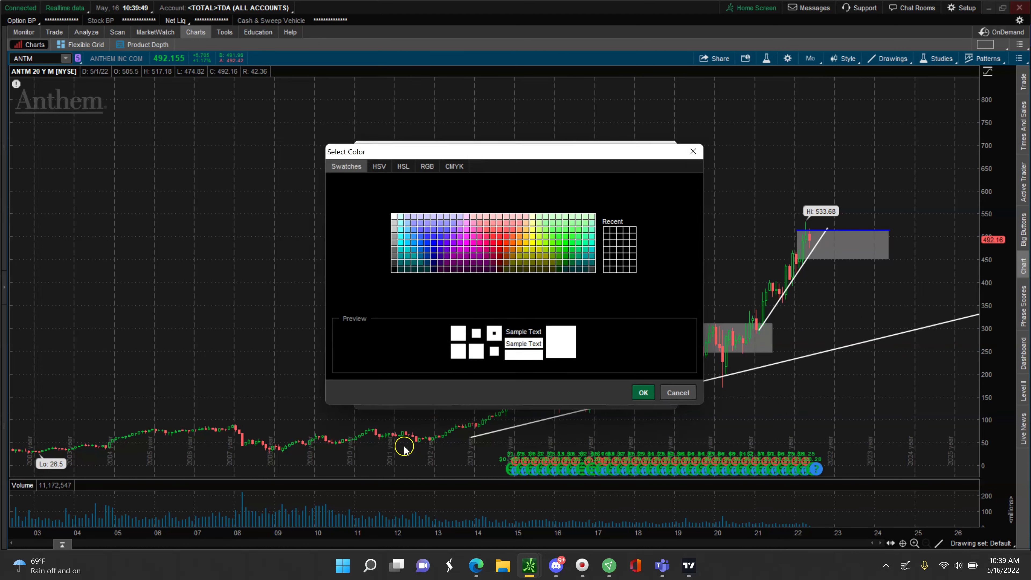
left_click(436, 249)
left_click(648, 394)
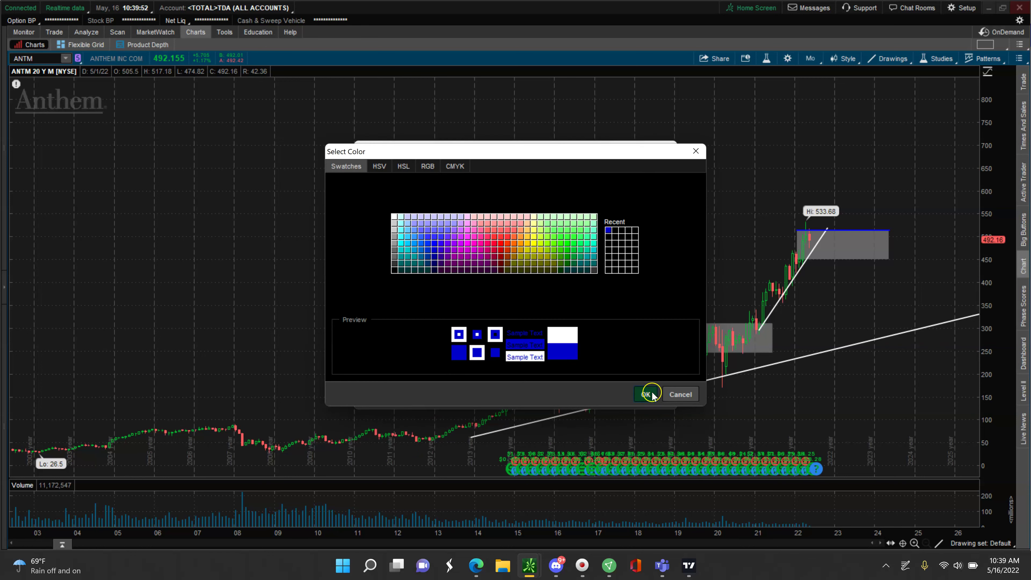
left_click(618, 397)
Create a Crosses below alert on the blue trendline noting 'Price possibly b/d bullish monthly trend.'
right_click(773, 303)
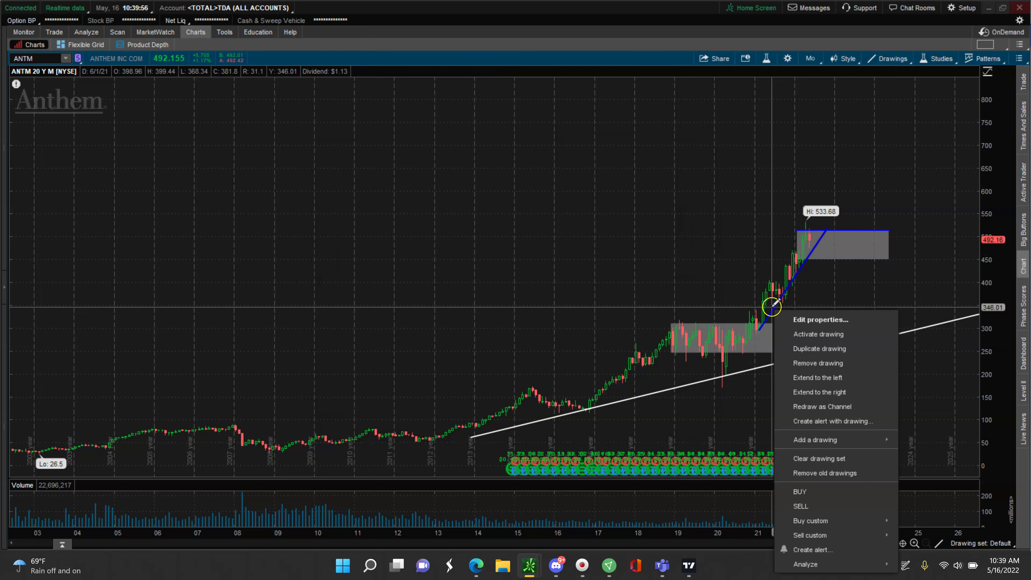
left_click(806, 416)
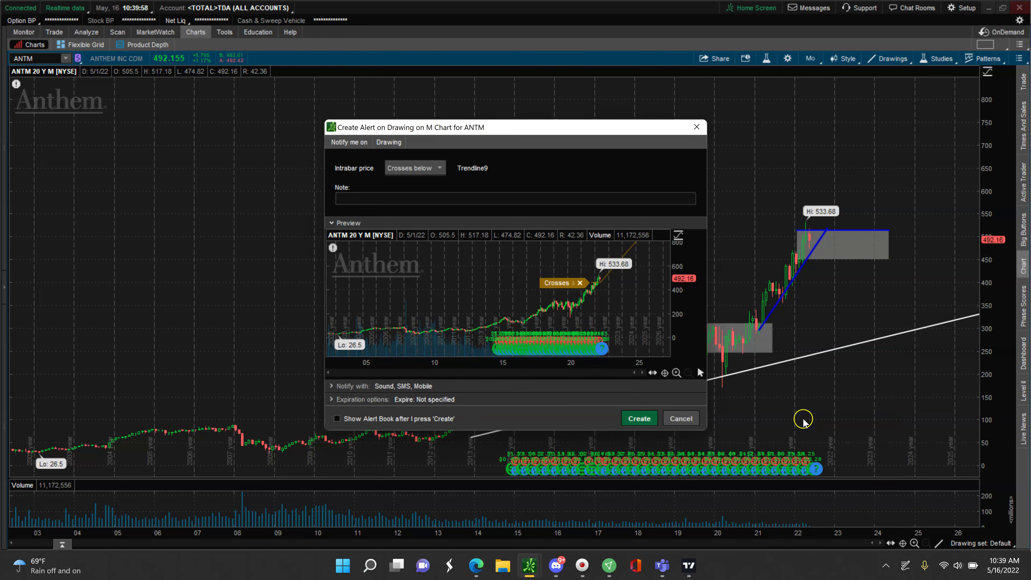
left_click(538, 198)
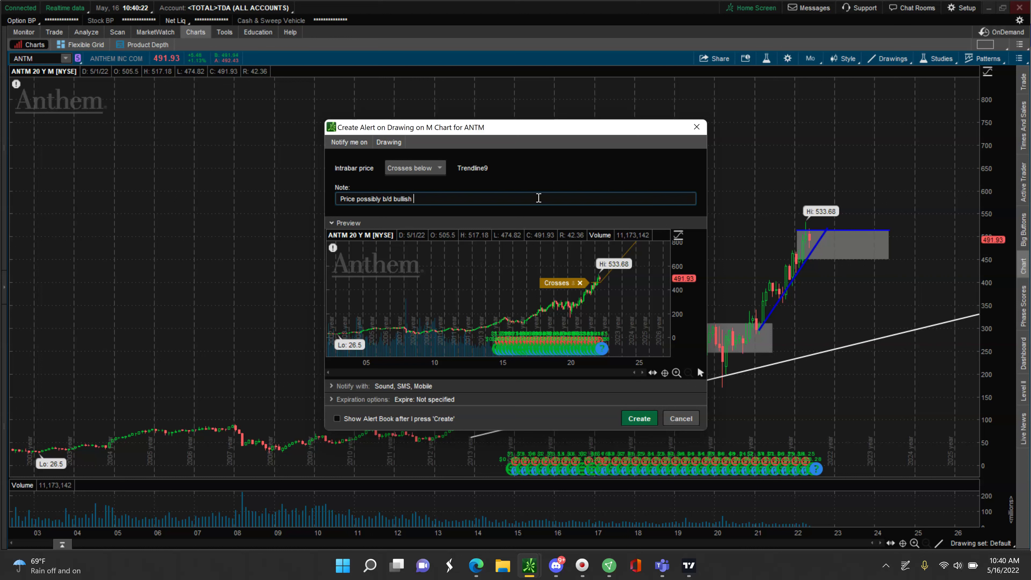
type("monthly trend.")
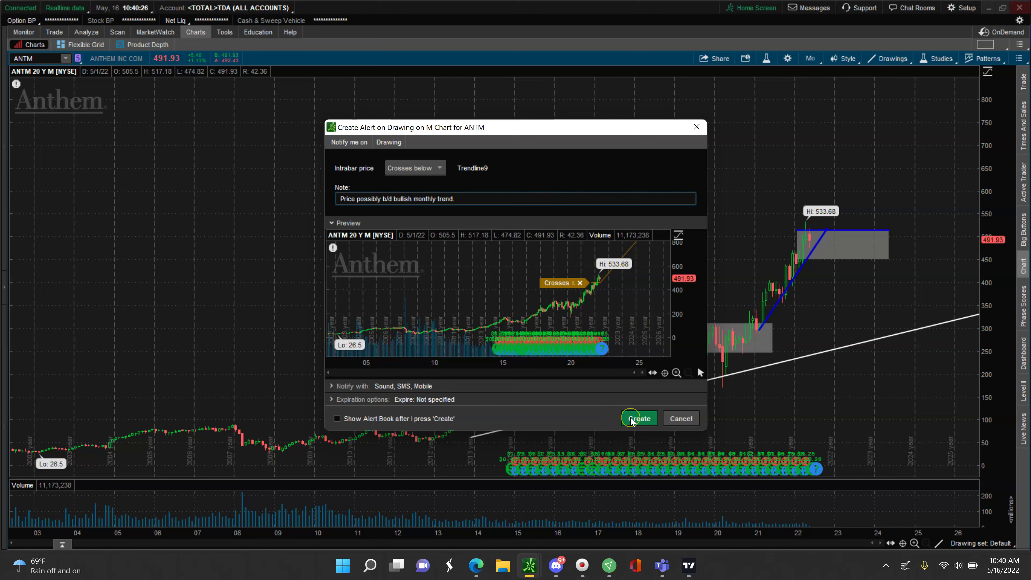
left_click(632, 421)
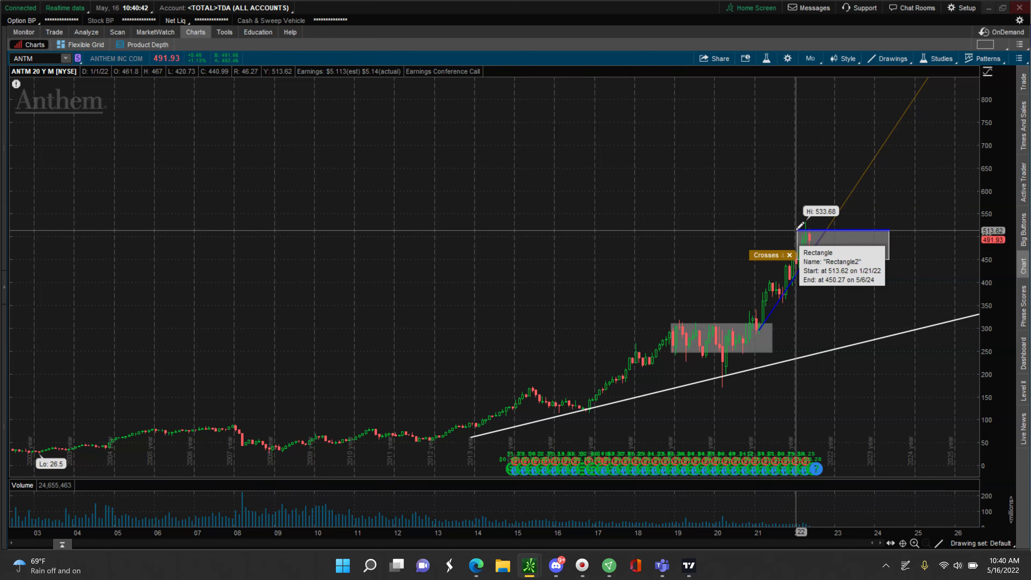
Add a Crosses above alert on Trendline8 noting to watch for a breakout or rejection of monthly resistance
right_click(796, 234)
mouse_move(853, 243)
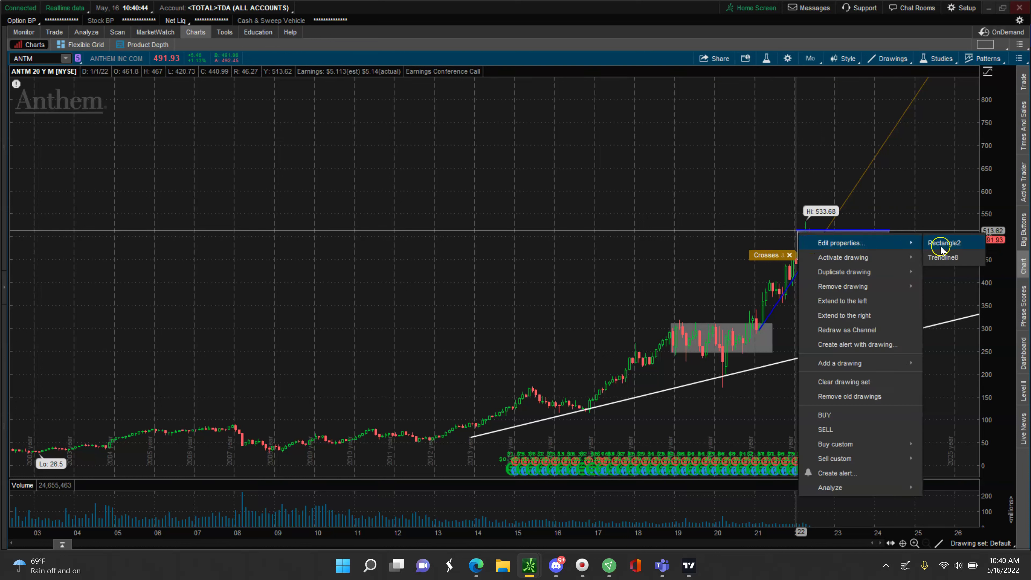
left_click(940, 259)
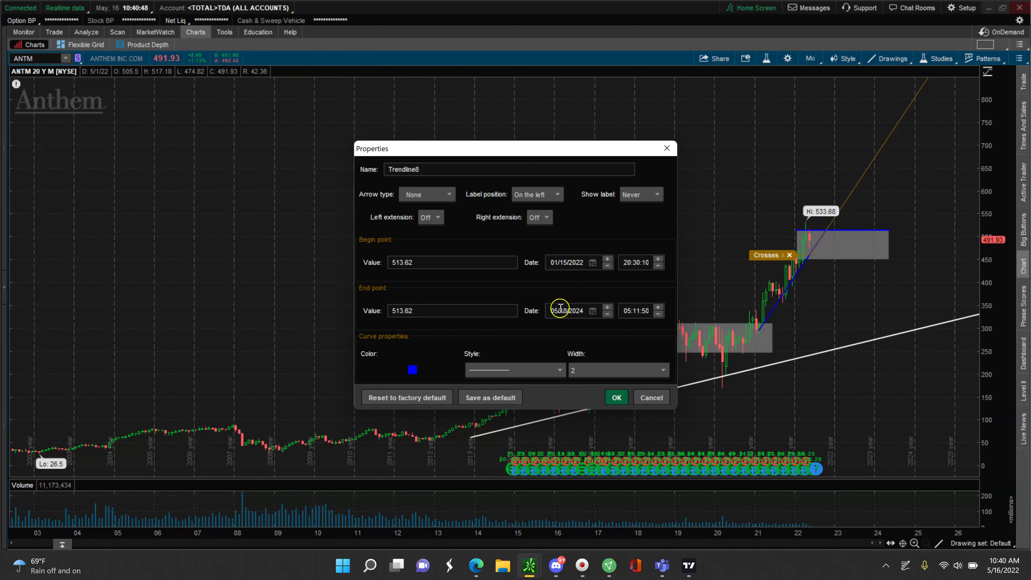
left_click(651, 398)
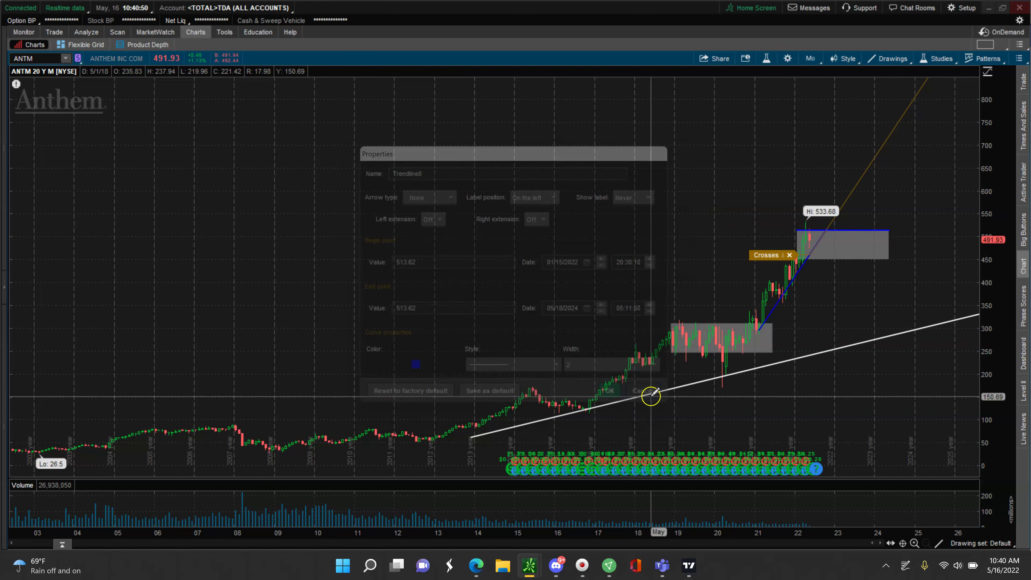
right_click(798, 230)
mouse_move(818, 246)
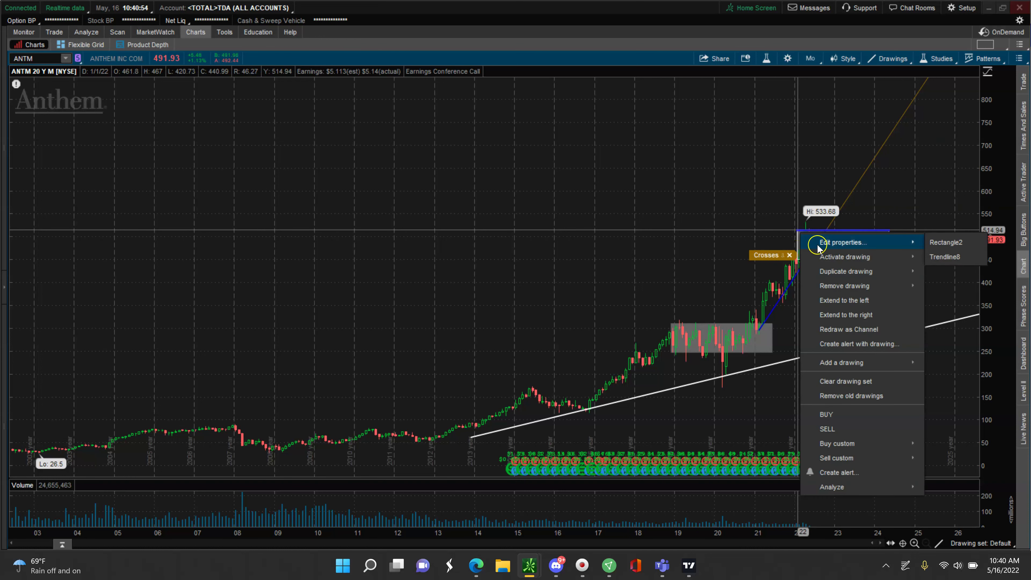
left_click(845, 345)
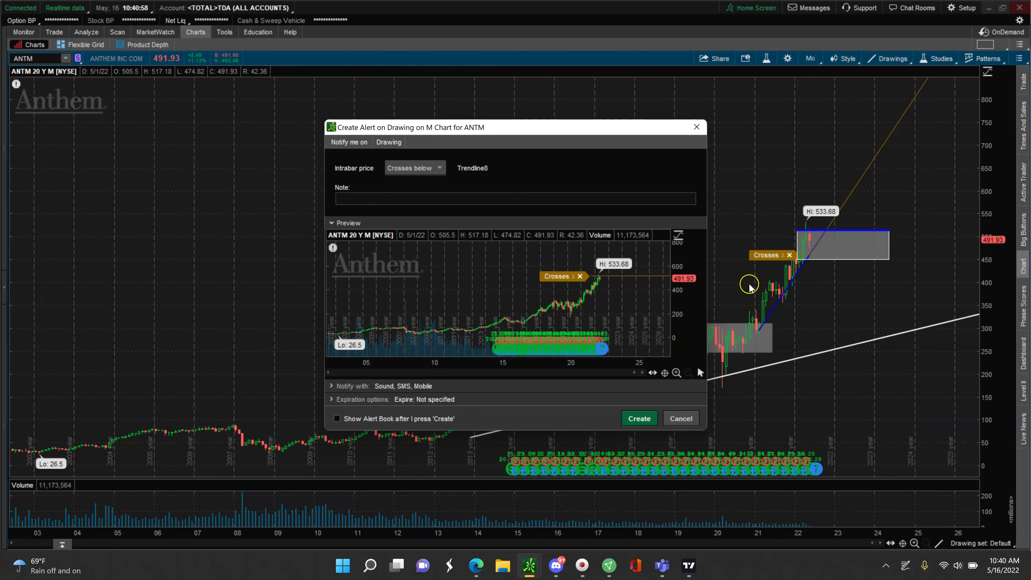
left_click(441, 169)
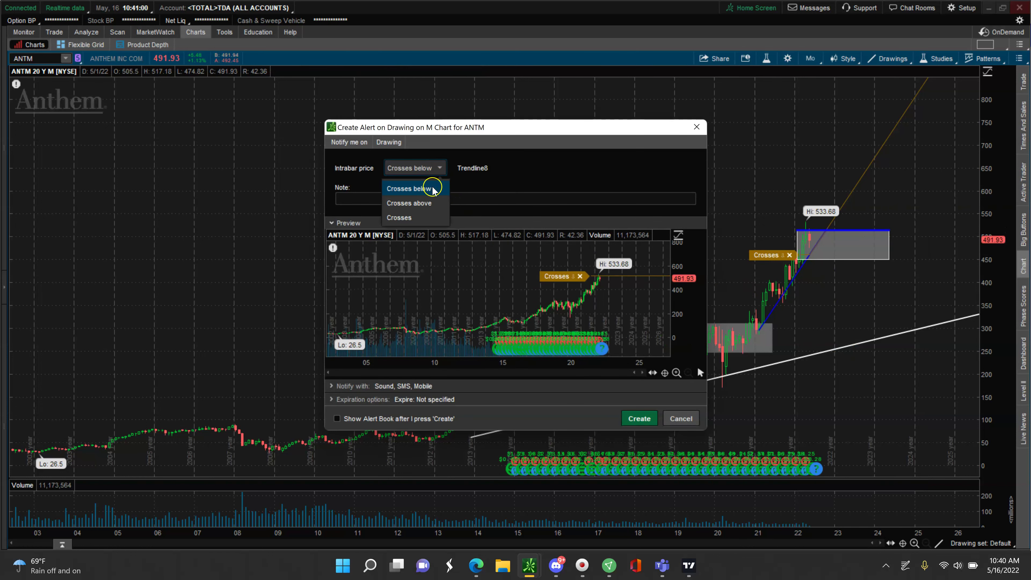
left_click(411, 201)
left_click(395, 200)
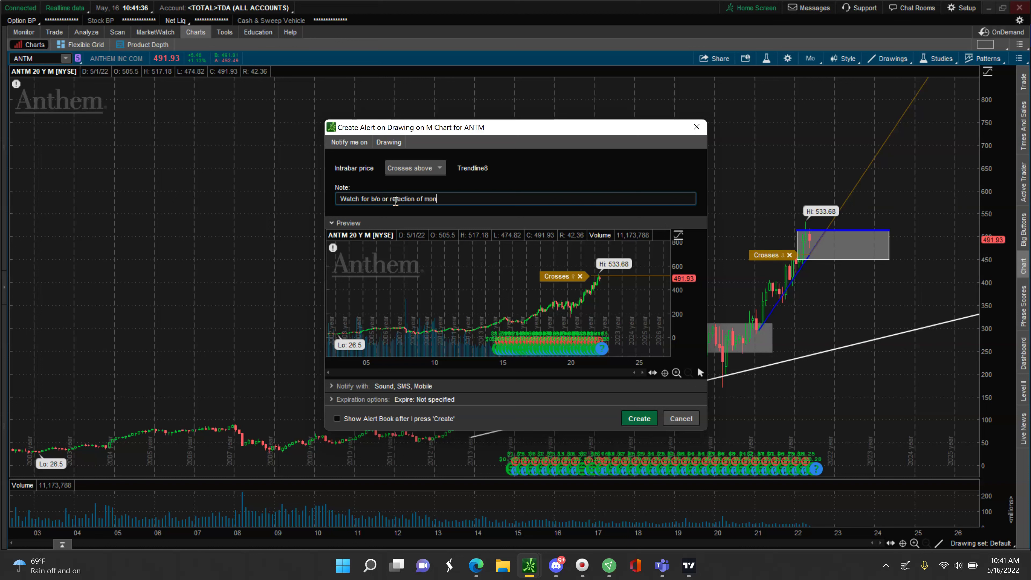
type("istance.")
left_click(639, 418)
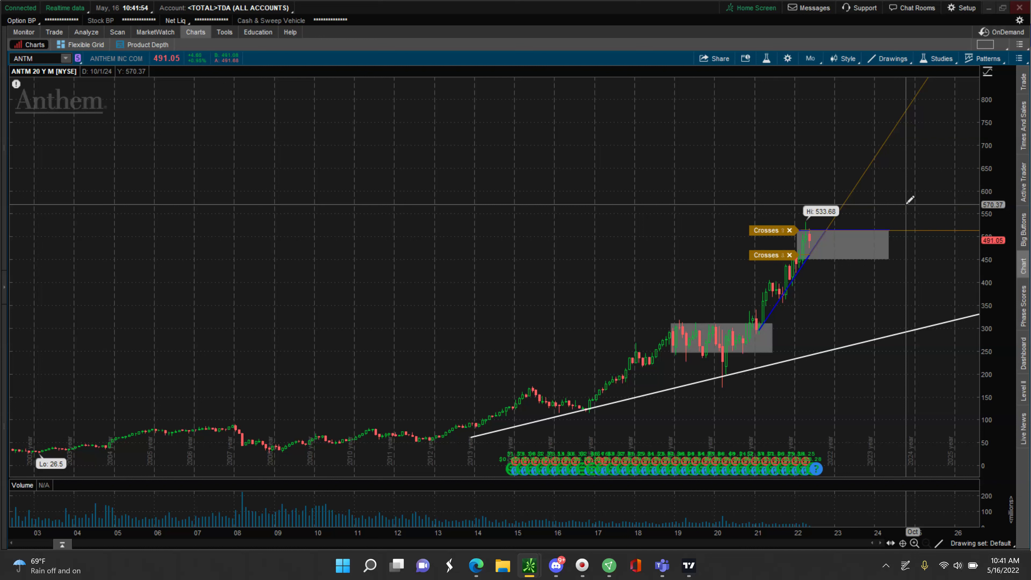
left_click(856, 203)
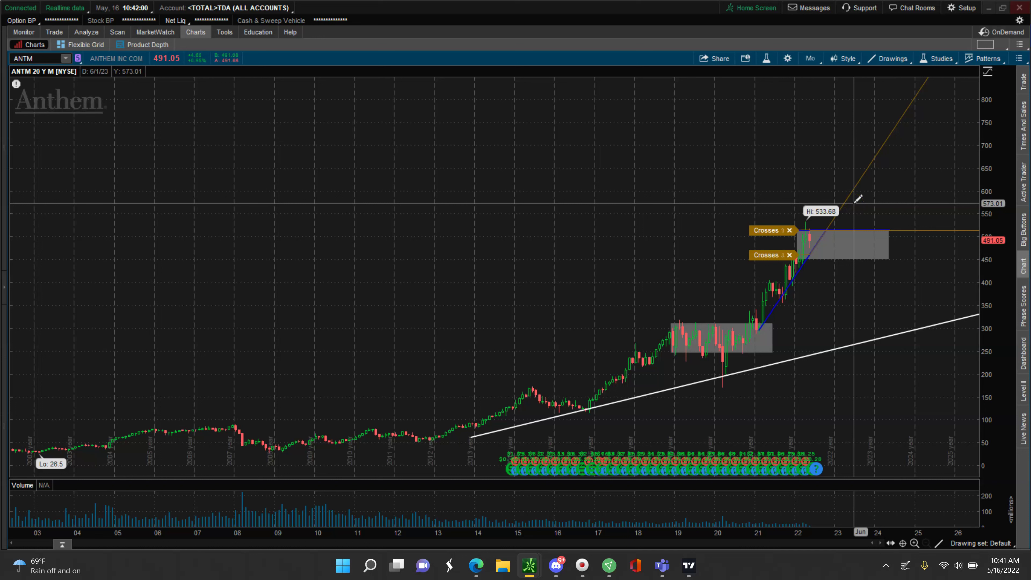
left_click(857, 199)
left_click(857, 197)
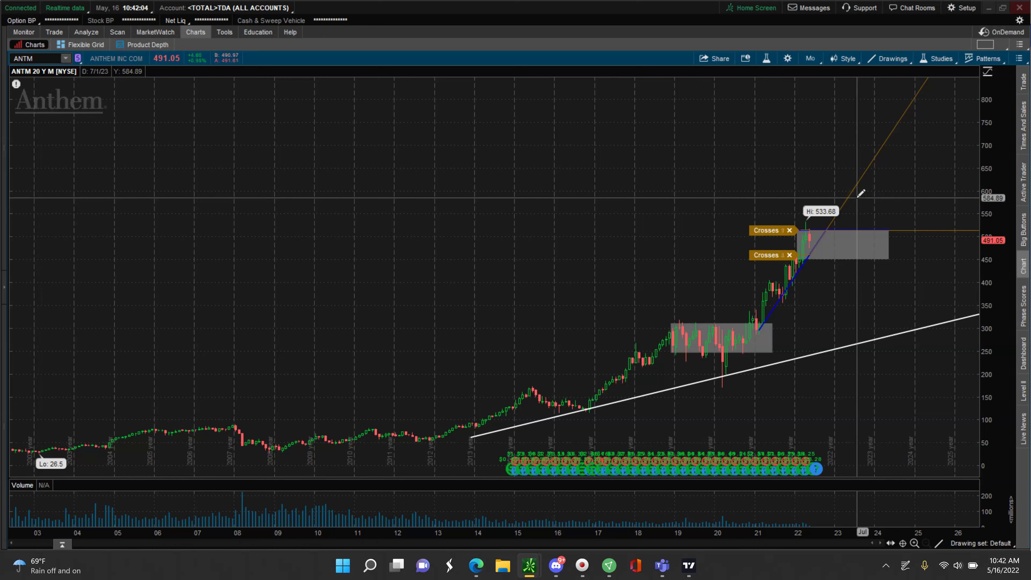
left_click(824, 233)
left_click(772, 288)
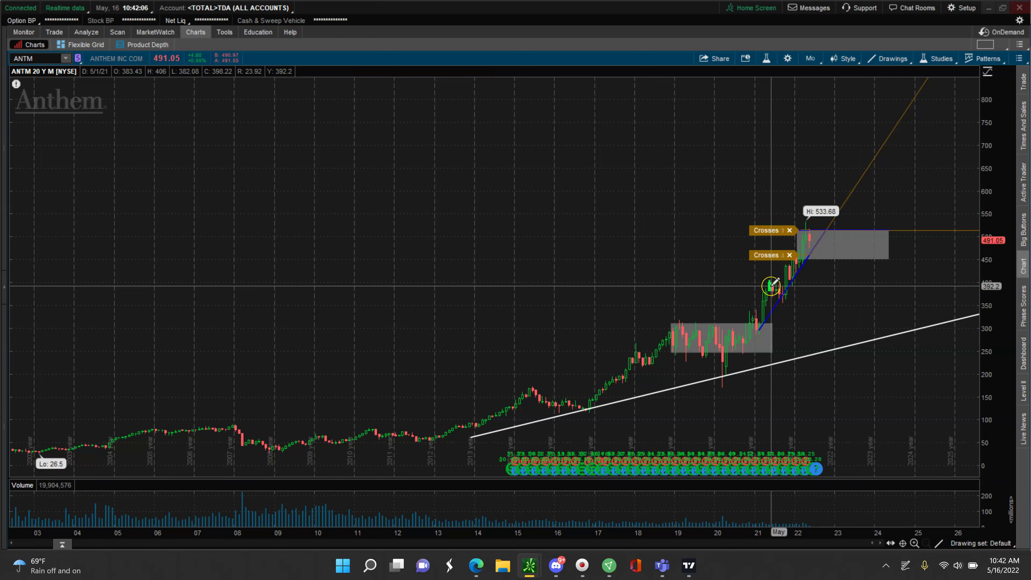
left_click(720, 307)
left_click(695, 329)
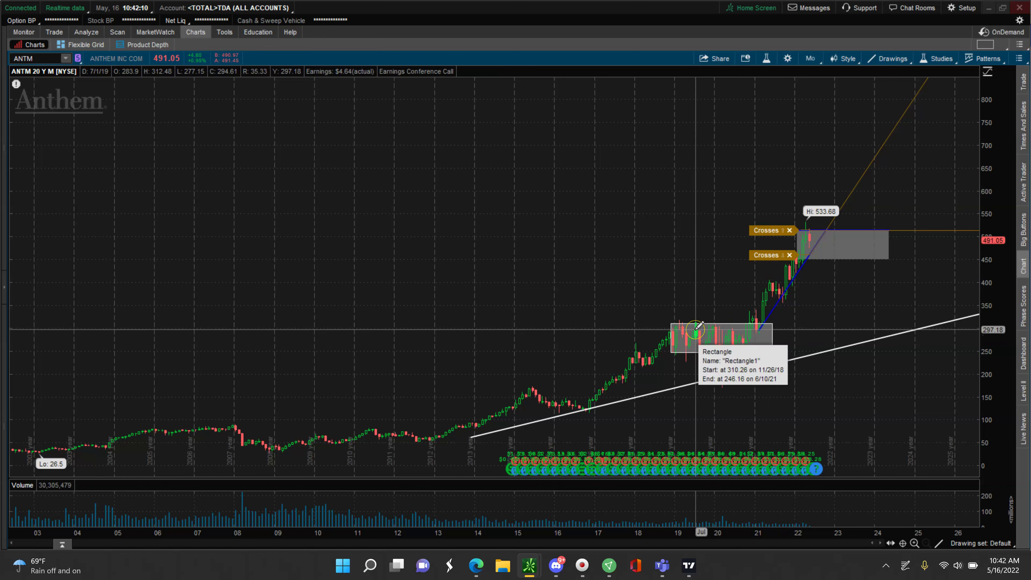
left_click(731, 329)
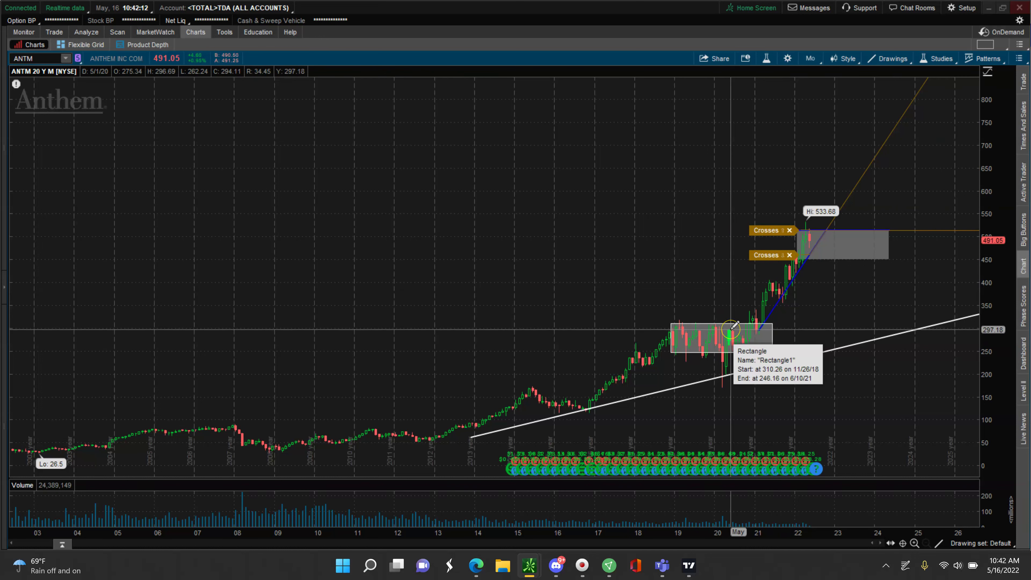
left_click(734, 326)
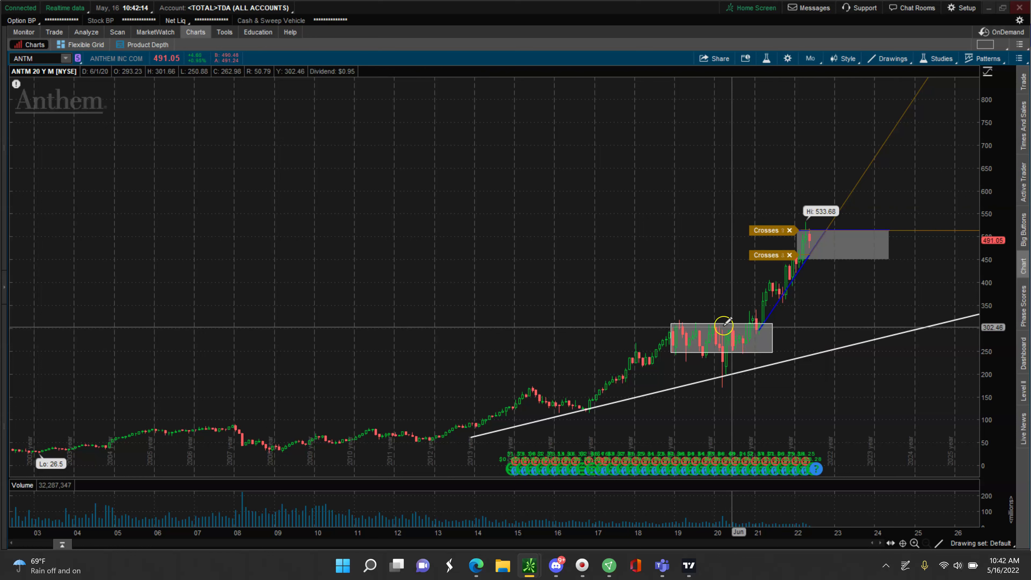
left_click(678, 325)
left_click(691, 324)
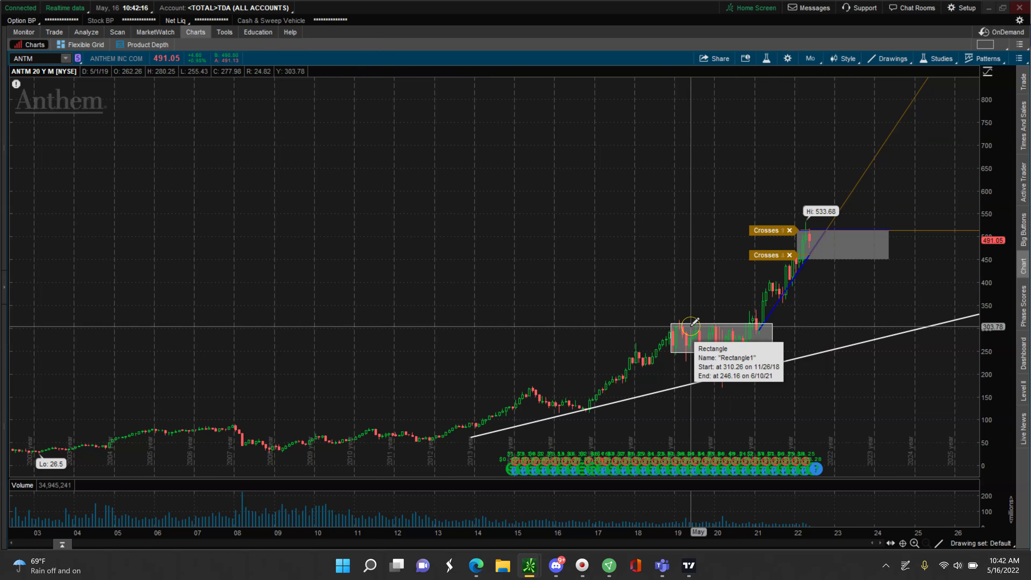
left_click(616, 424)
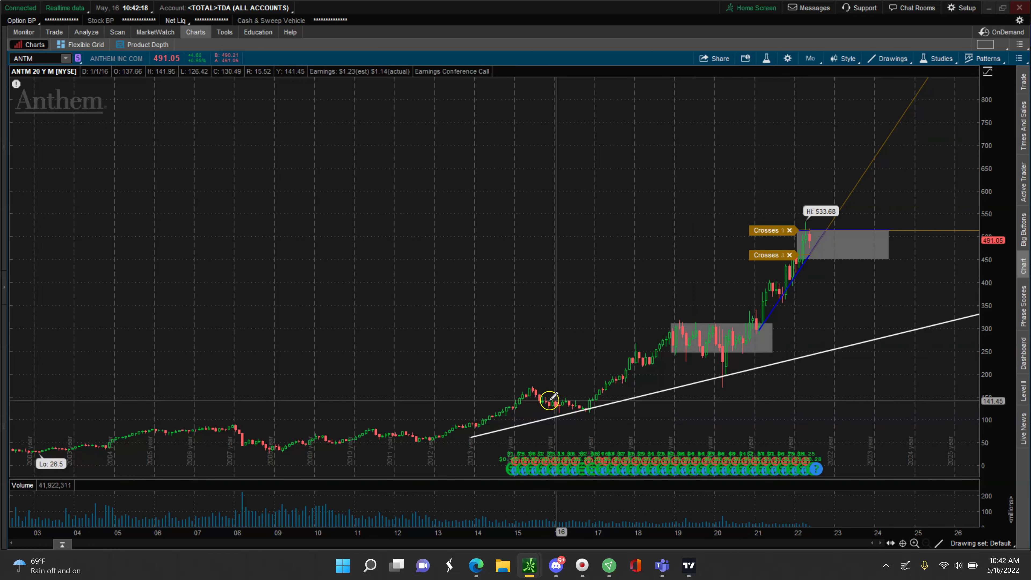
left_click(536, 395)
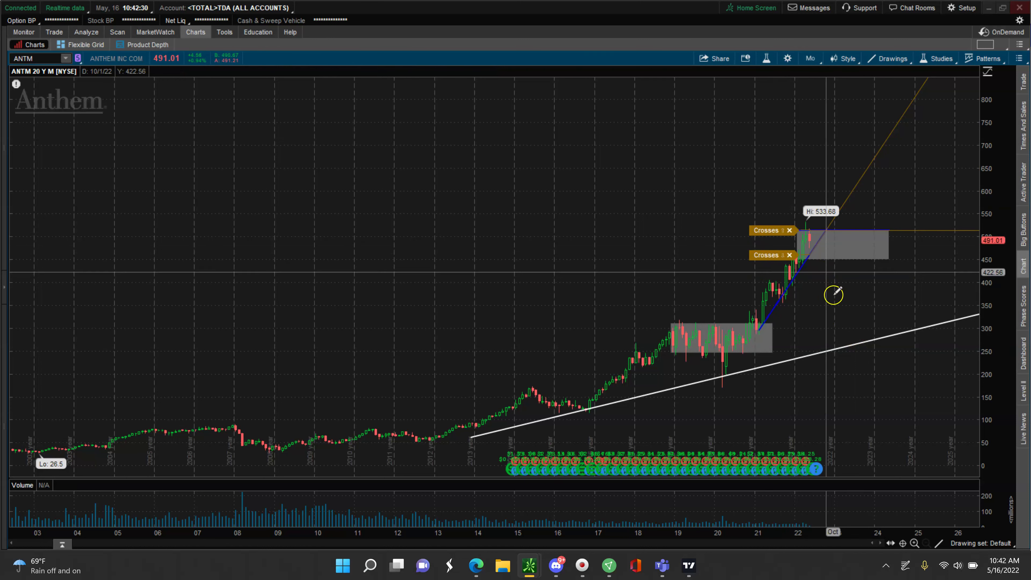
Place a text note 'Price tends to dip after Jun/Jul, nearly every year.' beside the recent candles
left_click(888, 61)
mouse_move(951, 142)
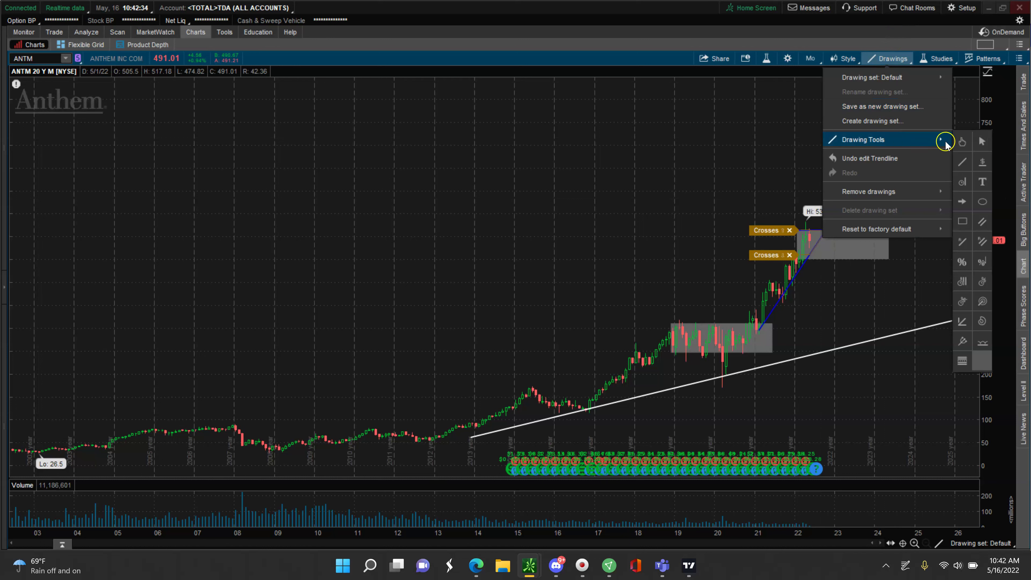
left_click(982, 182)
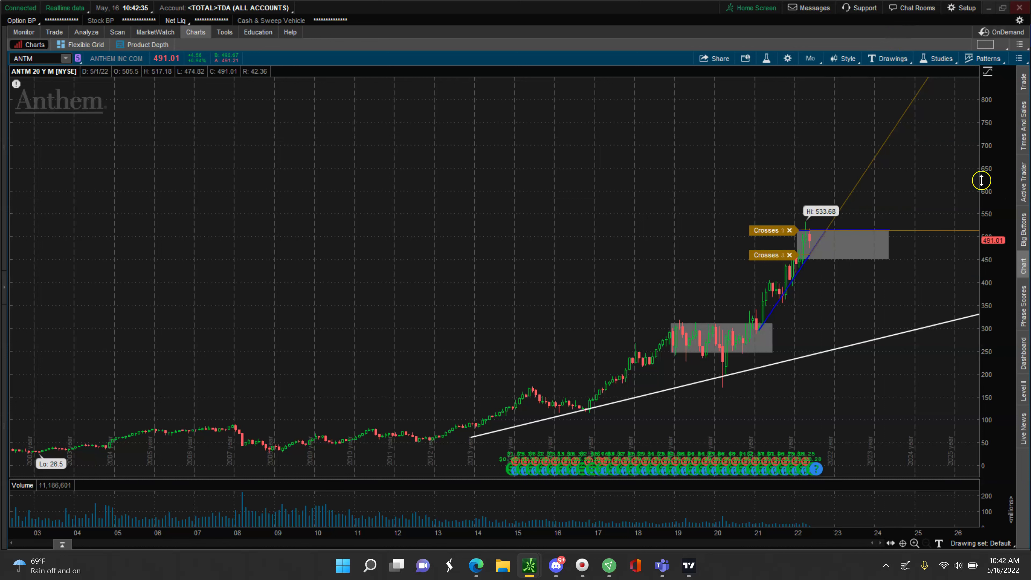
left_click(809, 284)
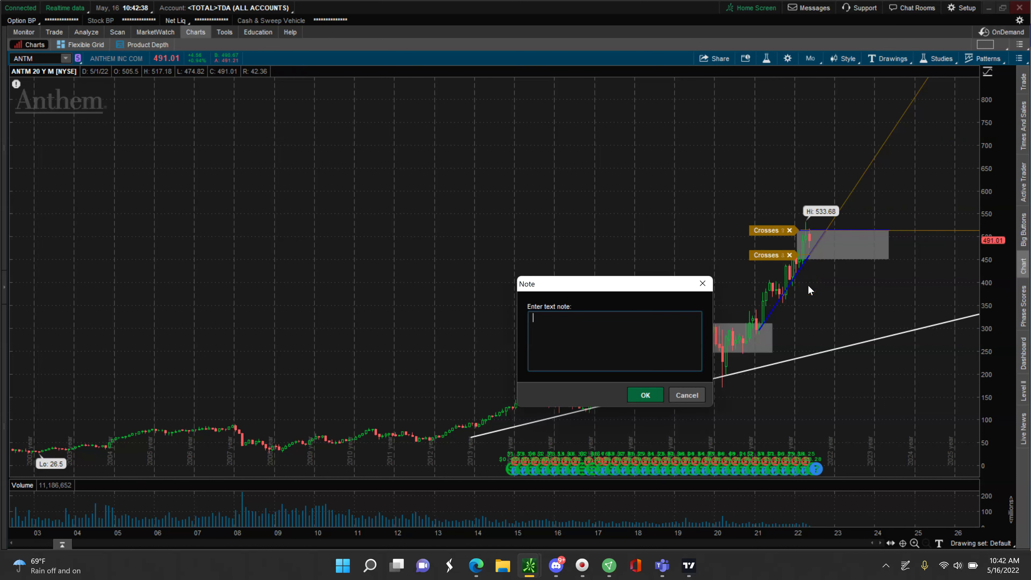
type("Pattern appea")
left_click(814, 285)
key("BackSpace")
key("BackSpace")
key("BackSpace")
key("BackSpace")
key("BackSpace")
key("BackSpace")
key("BackSpace")
key("BackSpace")
key("BackSpace")
key("BackSpace")
key("BackSpace")
key("BackSpace")
key("BackSpace")
key("BackSpace")
key("BackSpace")
key("BackSpace")
type("Price a")
key("BackSpace")
type("t")
type("very year.")
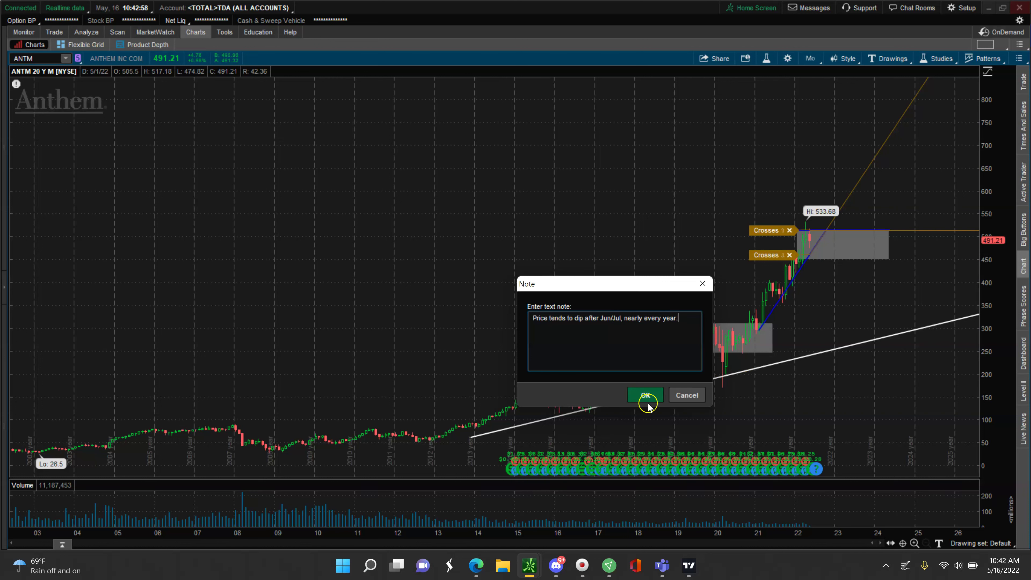
left_click(640, 395)
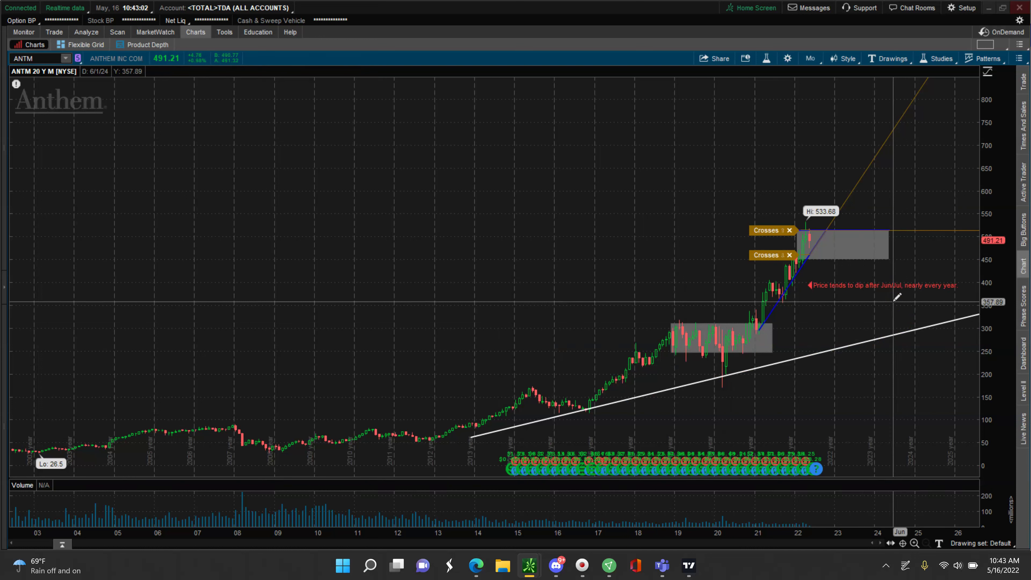
Switch the chart time frame to 5 Y : W
left_click(811, 60)
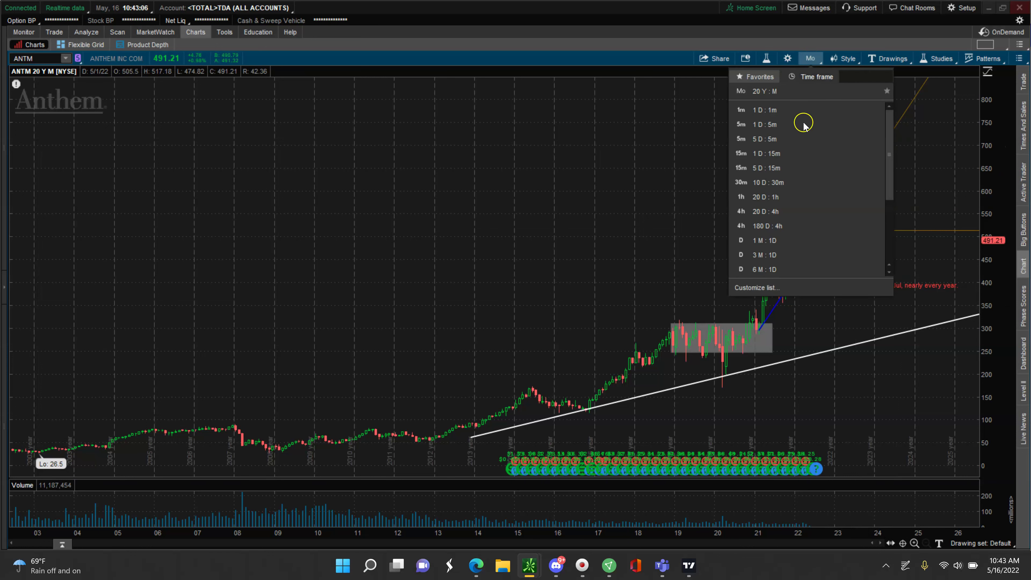
left_click_drag(887, 189, 881, 235)
left_click(795, 232)
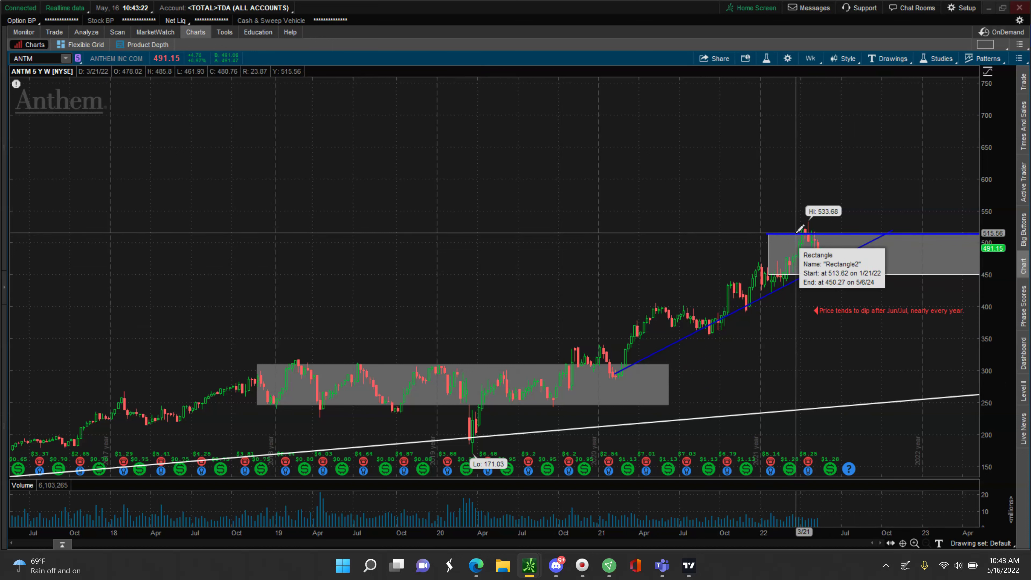
Shift the weekly chart sideways and check the upcoming earnings event marker
left_click(835, 221)
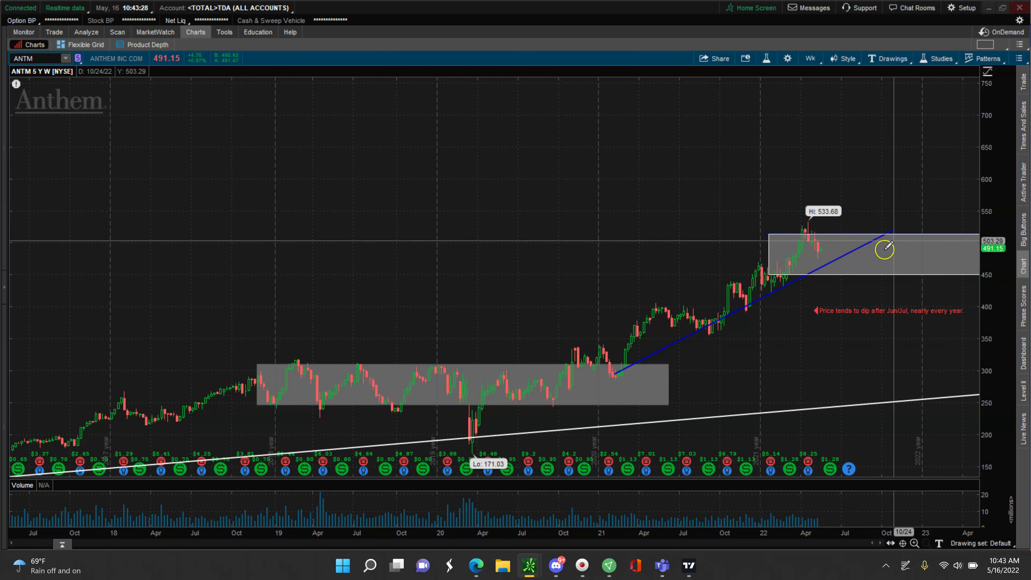
left_click(883, 276)
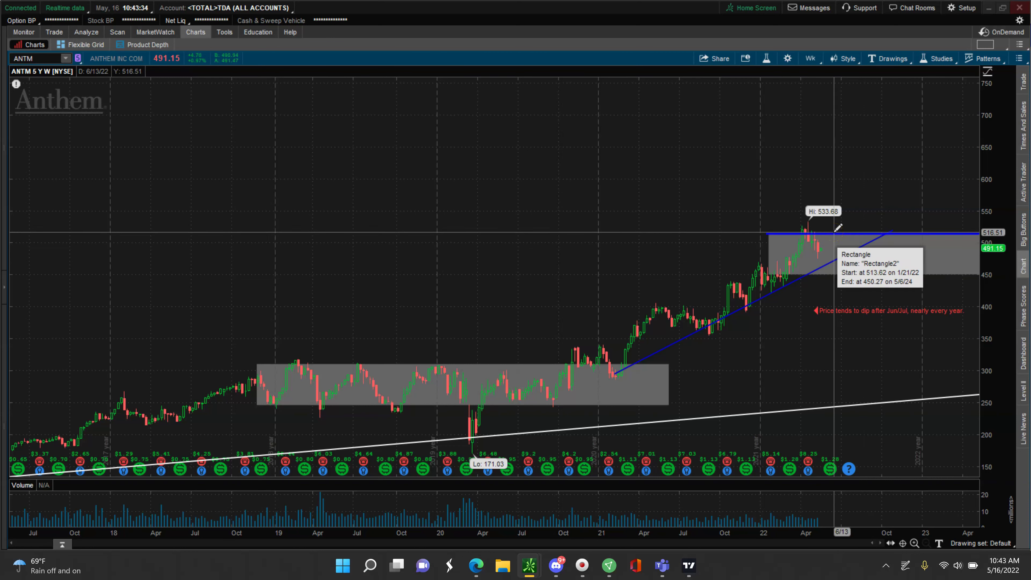
left_click(876, 235)
mouse_move(876, 235)
left_mouse_down()
mouse_move(861, 260)
mouse_move(855, 232)
mouse_move(822, 235)
left_mouse_up()
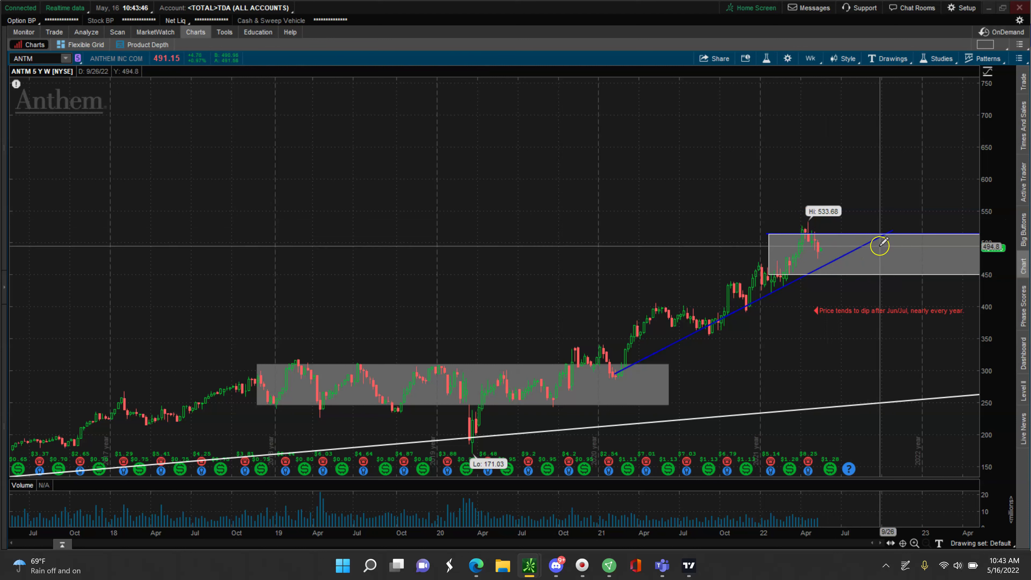
left_click(851, 463)
mouse_move(852, 463)
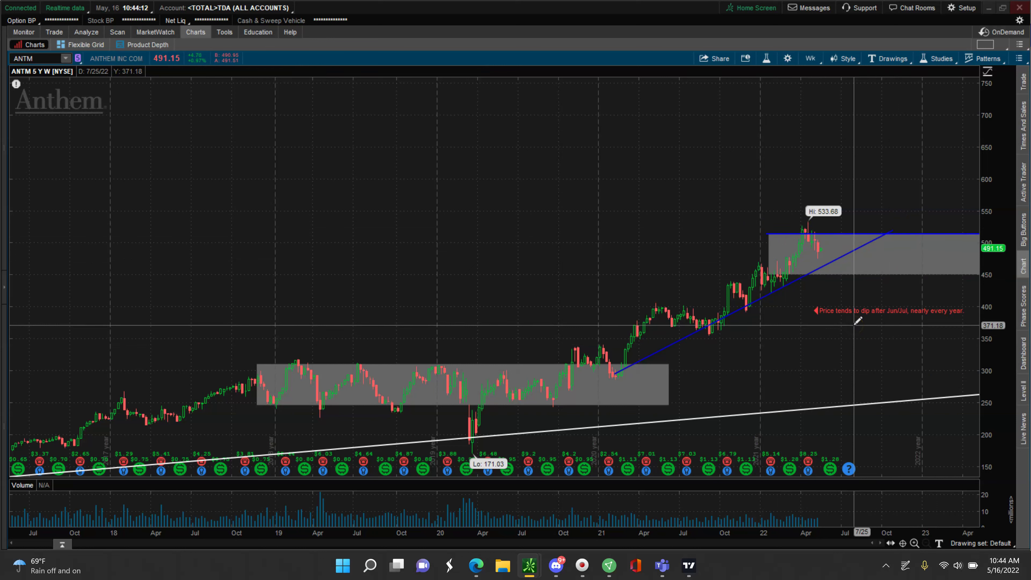
Inspect the upper consolidation rectangle on the weekly chart
left_click(866, 189)
left_click(810, 238)
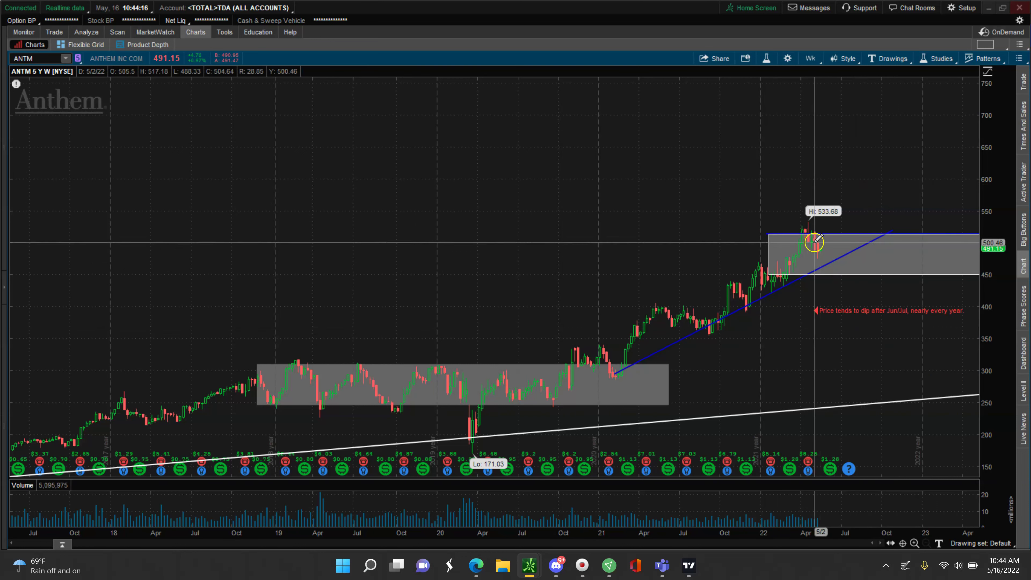
left_click(818, 243)
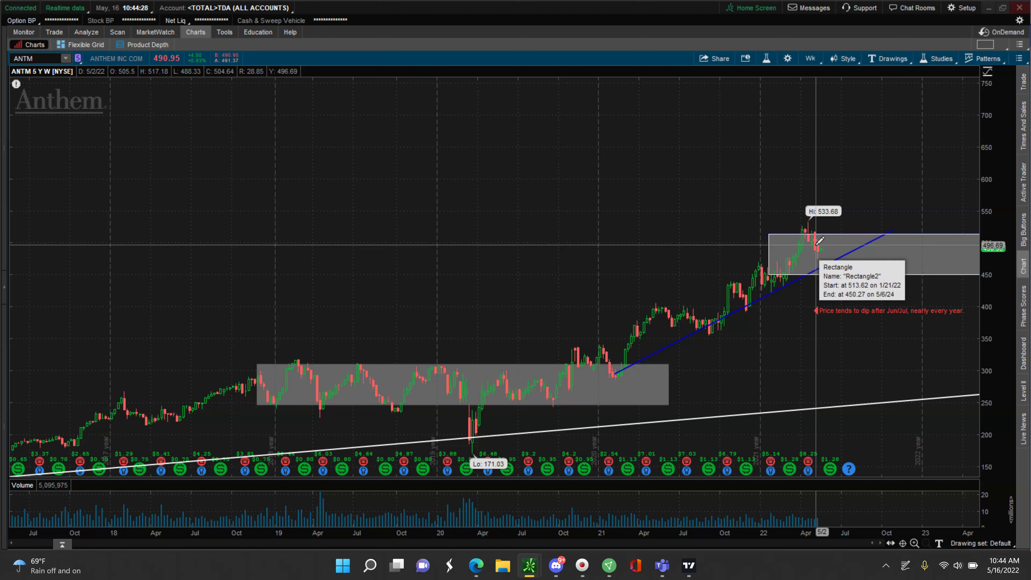
left_click(820, 245)
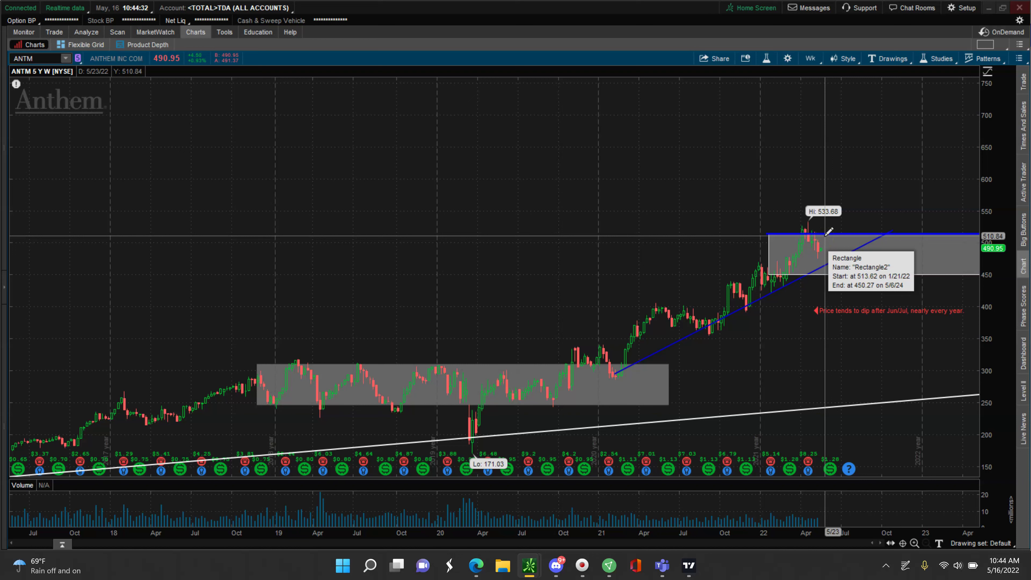
left_click(821, 223)
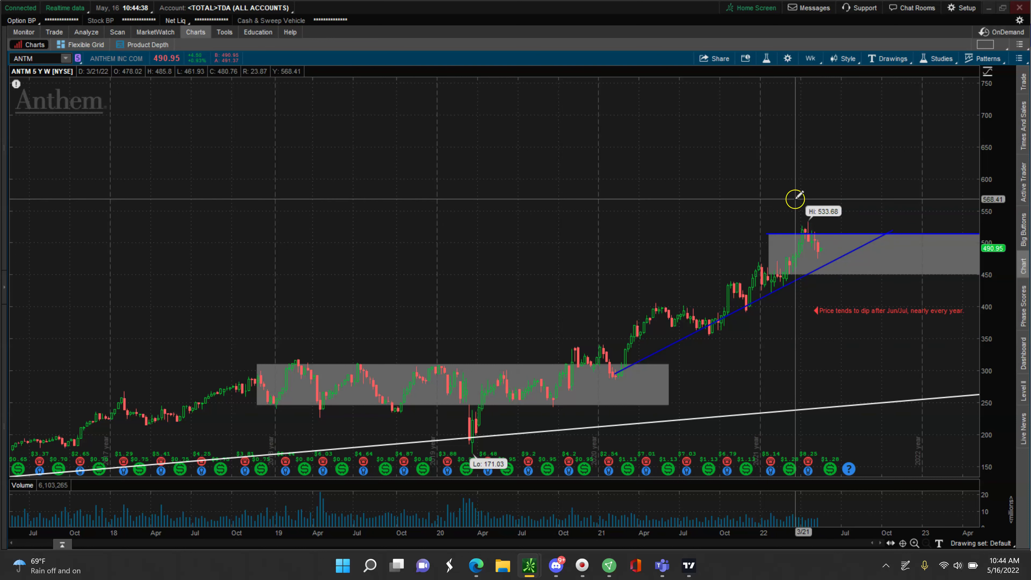
Draw the upper trendline from the January 2021 candles up to the recent highs near 558.03
left_click(879, 60)
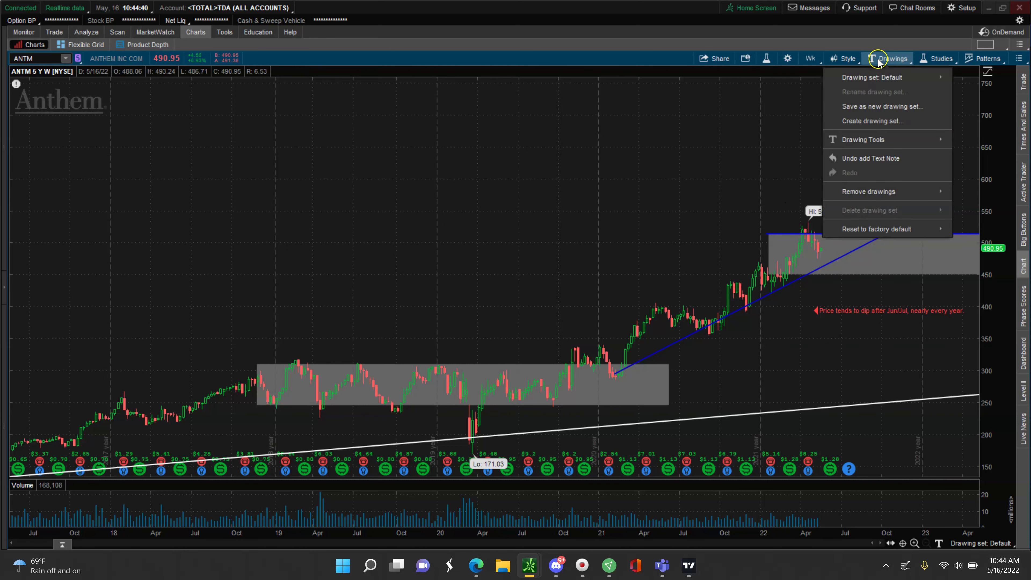
mouse_move(885, 142)
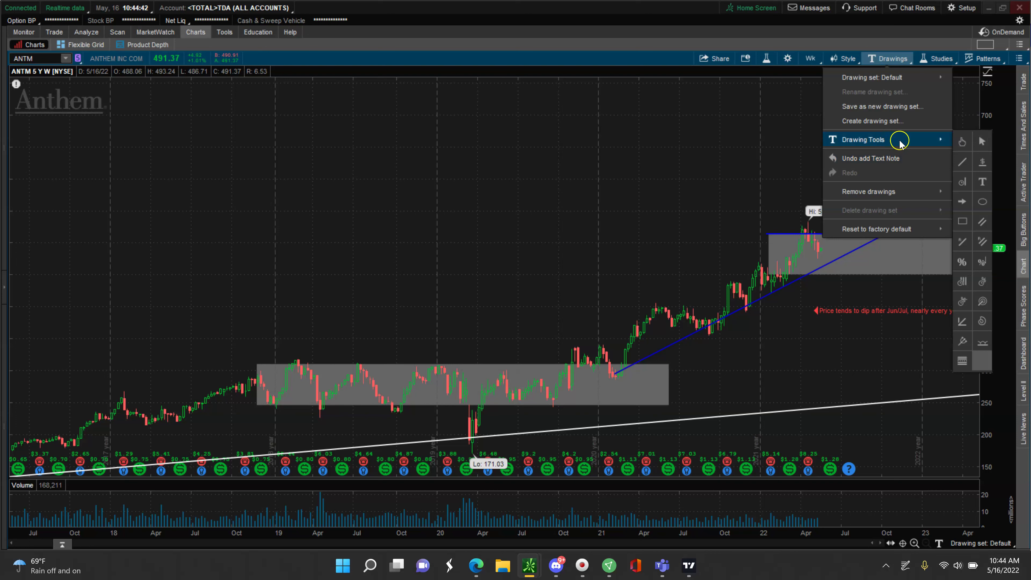
left_click(964, 156)
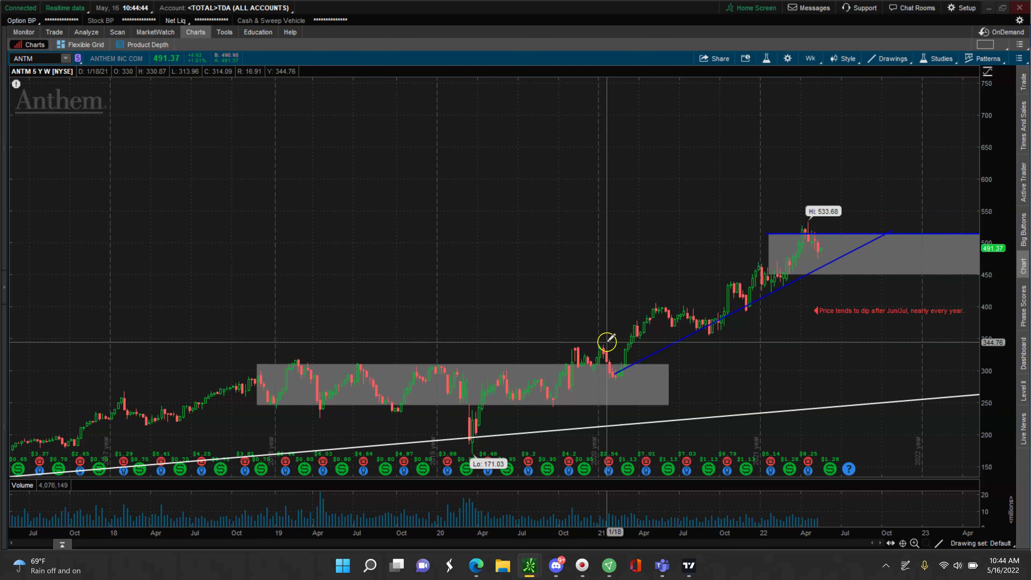
left_click(597, 348)
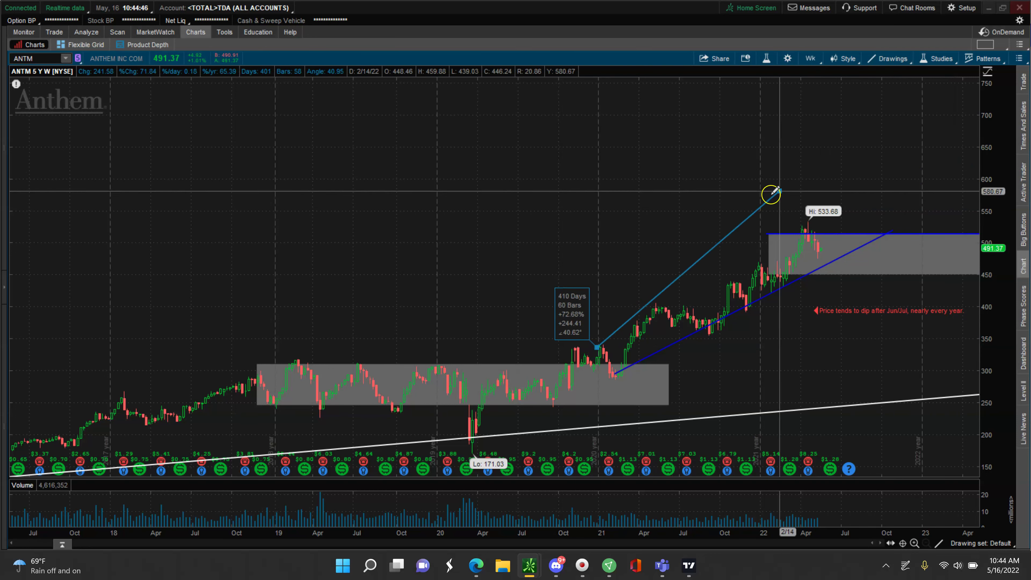
left_click(856, 206)
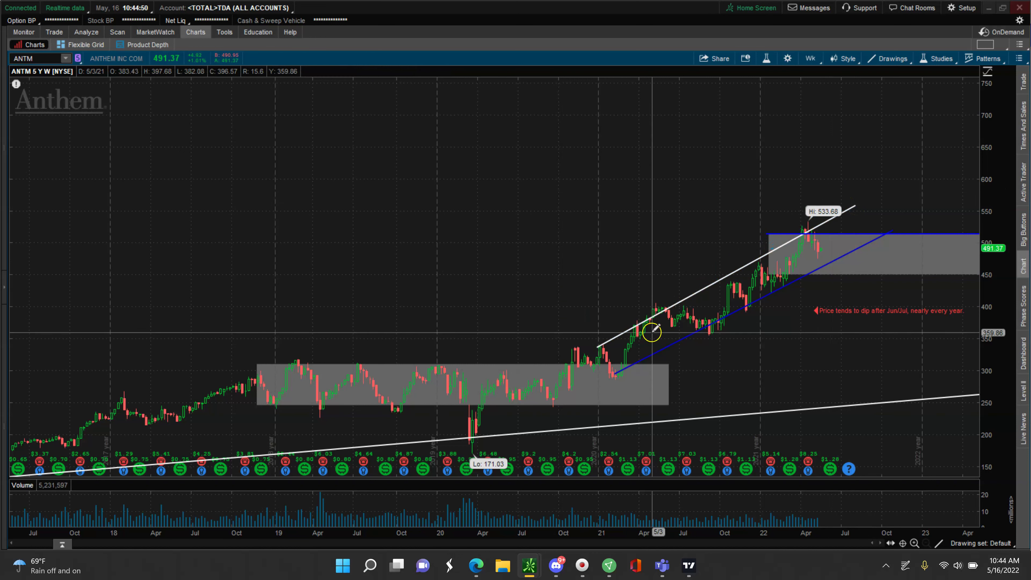
Change the new upper trendline's color to pink (magenta) in its properties
right_click(729, 278)
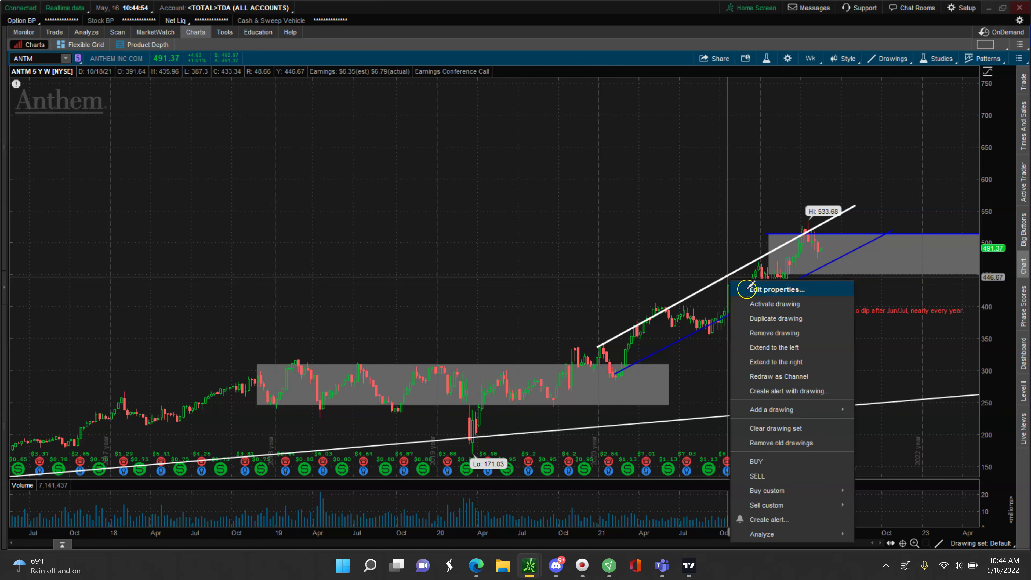
left_click(763, 289)
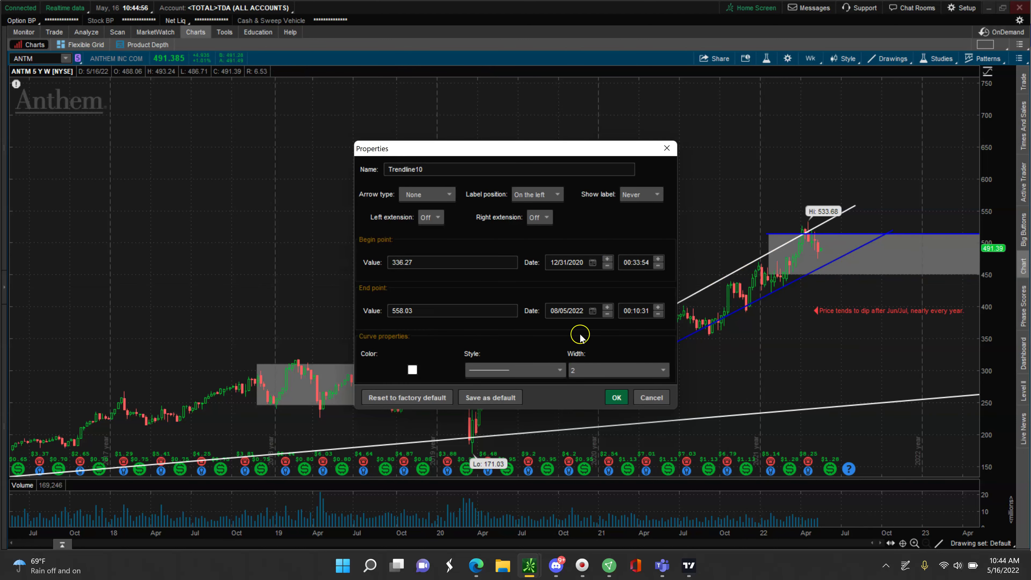
left_click(414, 369)
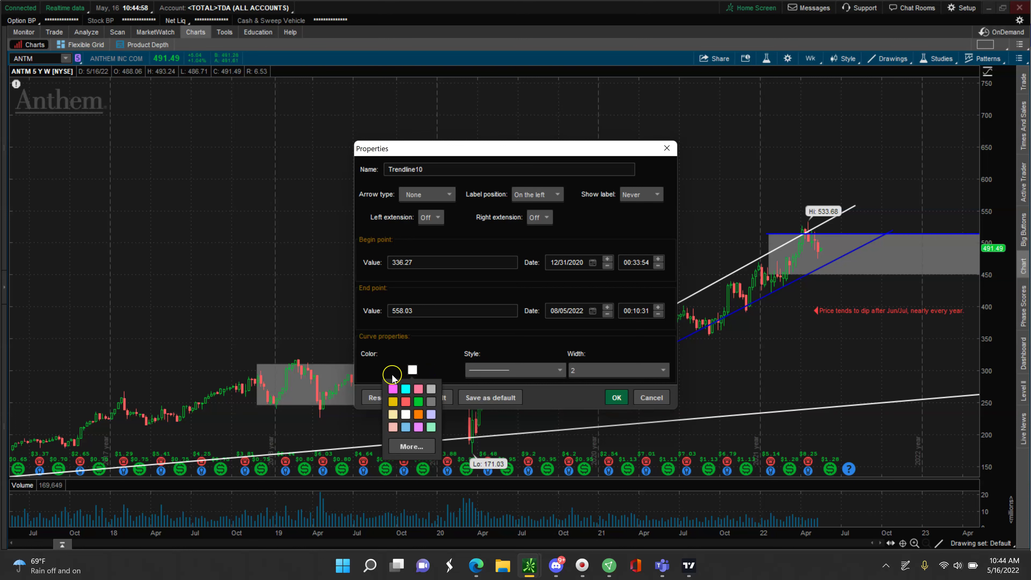
left_click(393, 390)
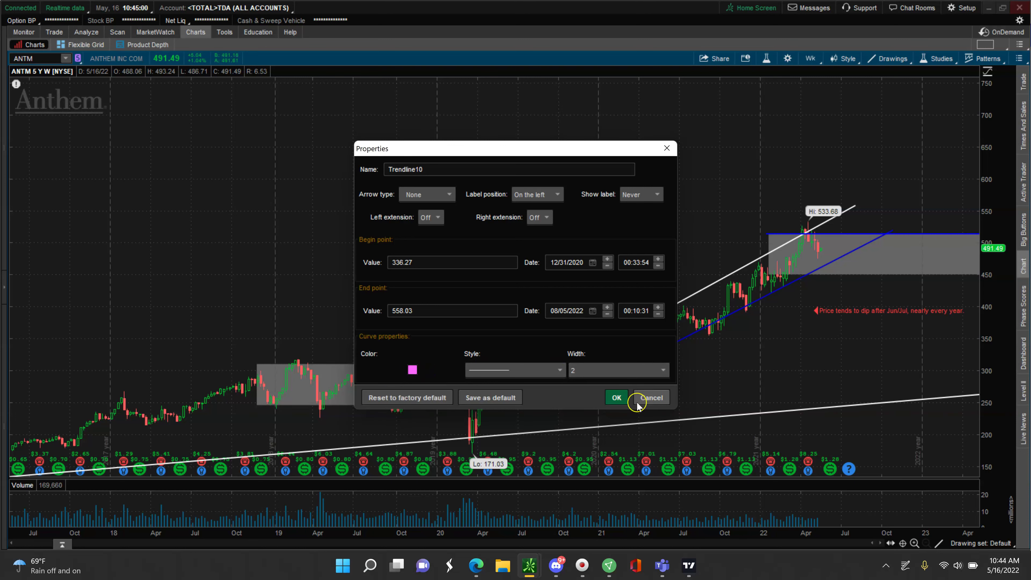
left_click(616, 396)
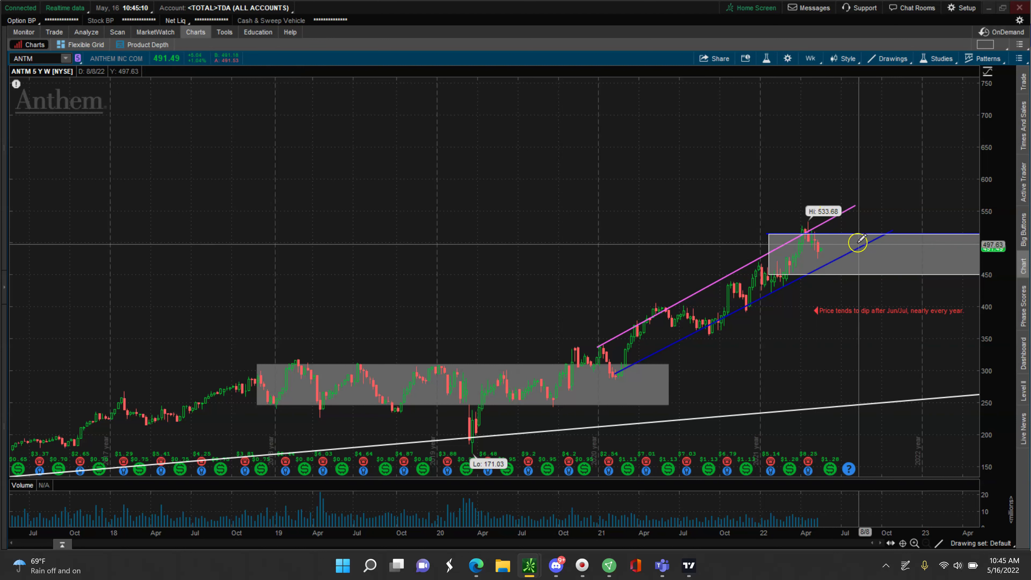
left_click(827, 235)
left_click(818, 234)
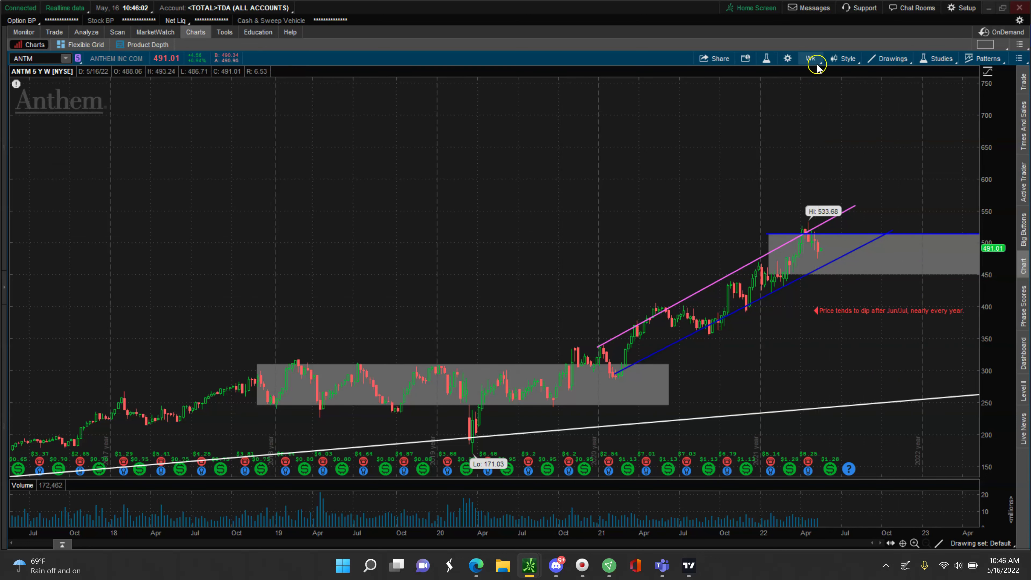
Load the POPULAR MOV AVG study set with 50- and 200-period moving averages
left_click(926, 63)
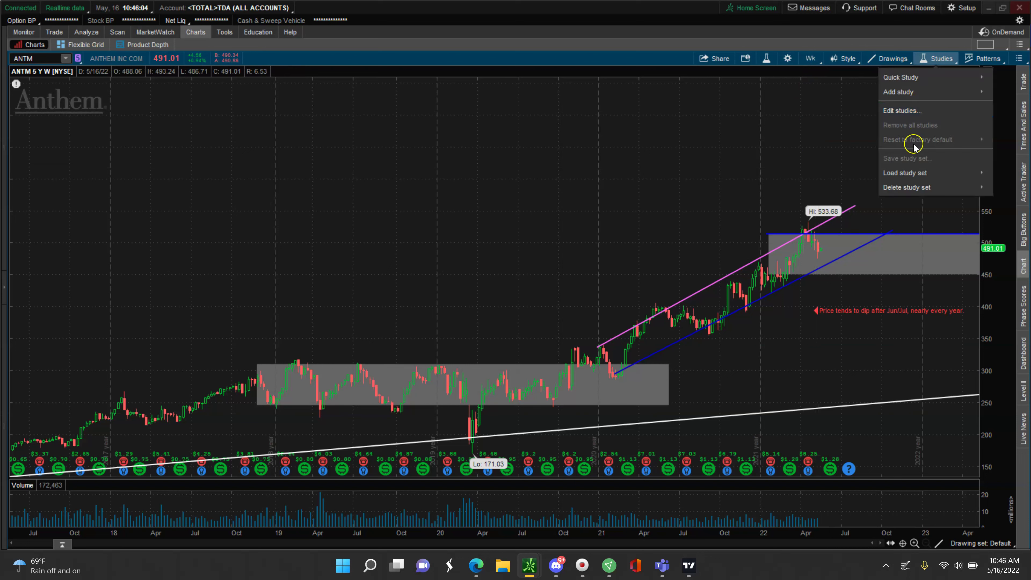
mouse_move(857, 174)
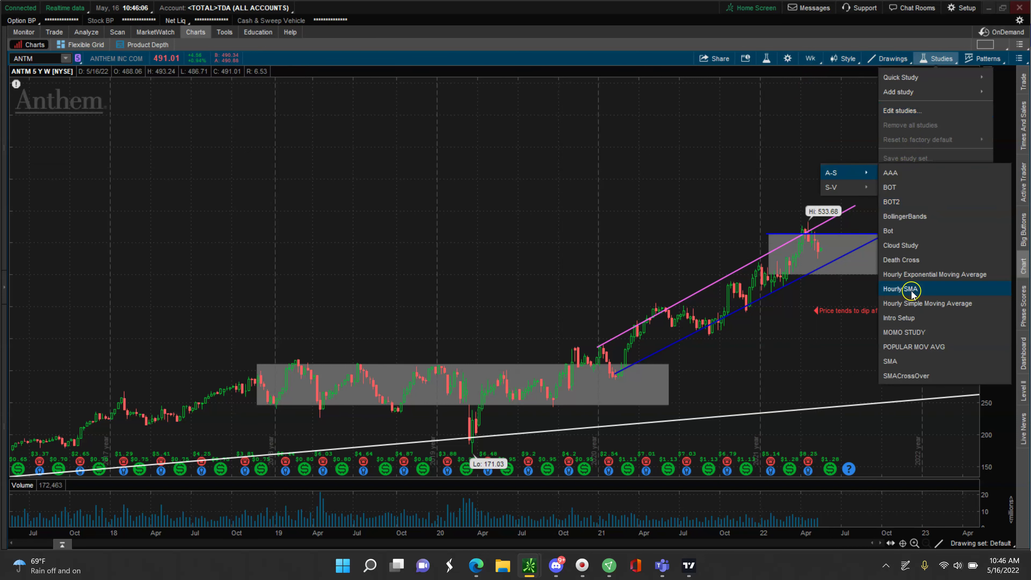
left_click(915, 346)
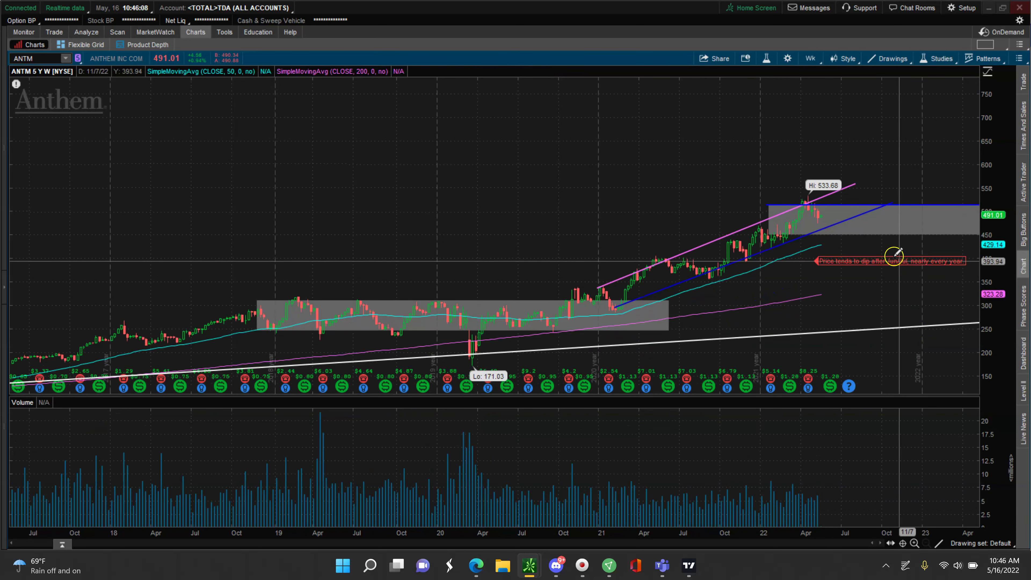
Switch the chart time frame to 1 Y : 1D daily bars
left_click(810, 60)
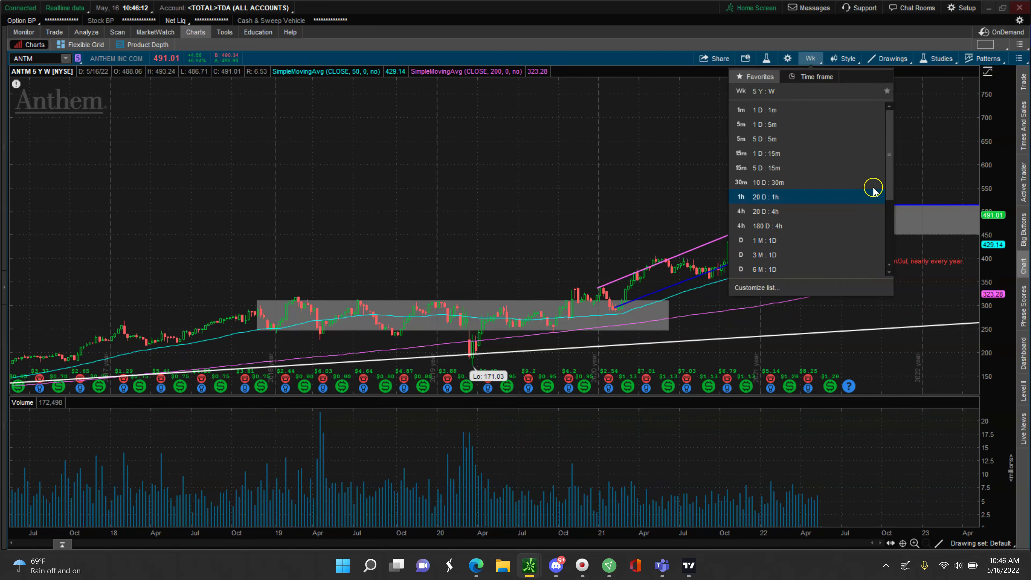
left_click_drag(888, 190, 881, 228)
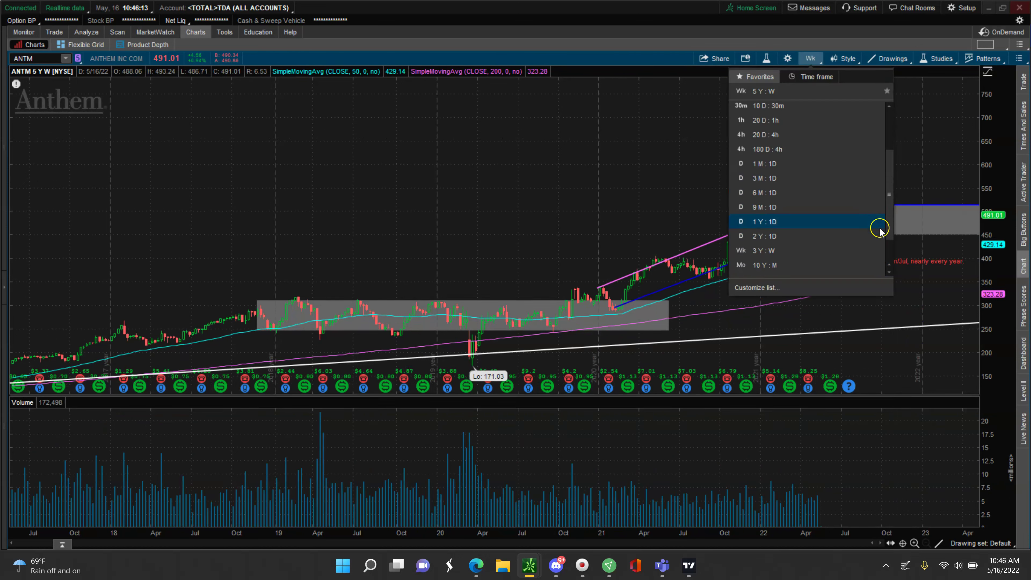
left_click(798, 226)
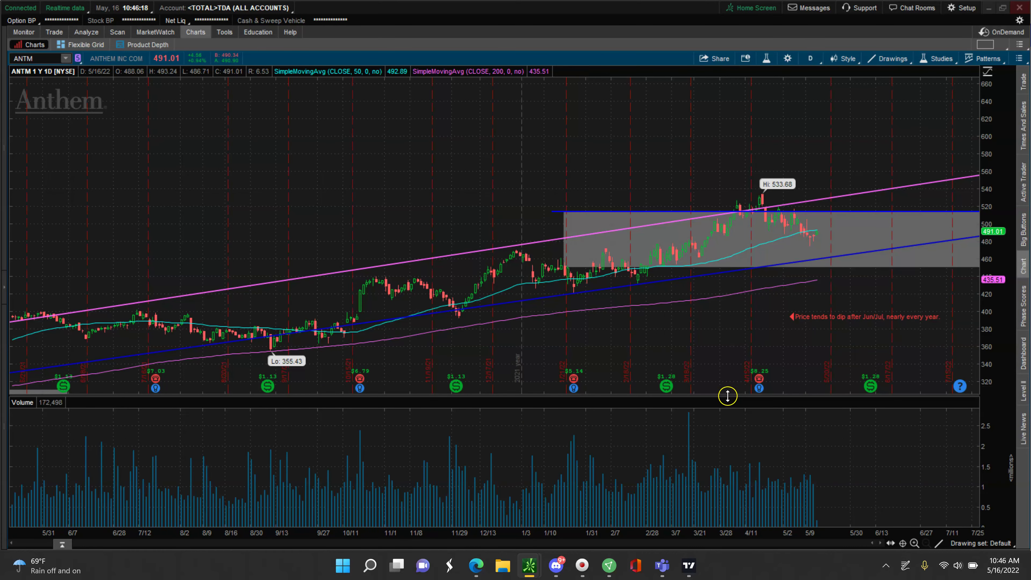
Drag the divider down to enlarge the price pane, then click around the channel, grey box and 50-day average
left_click_drag(728, 397, 719, 479)
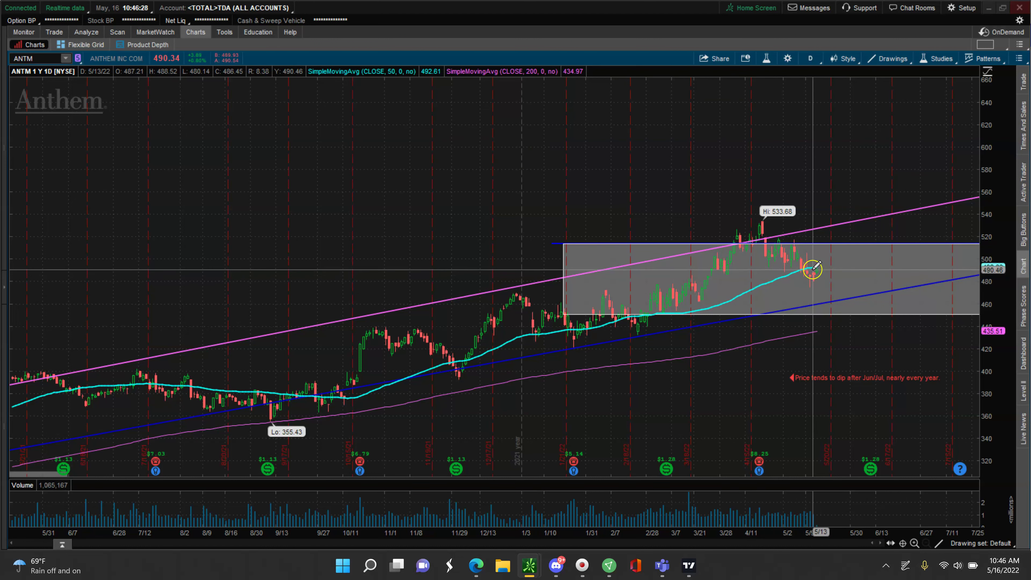
left_click(267, 36)
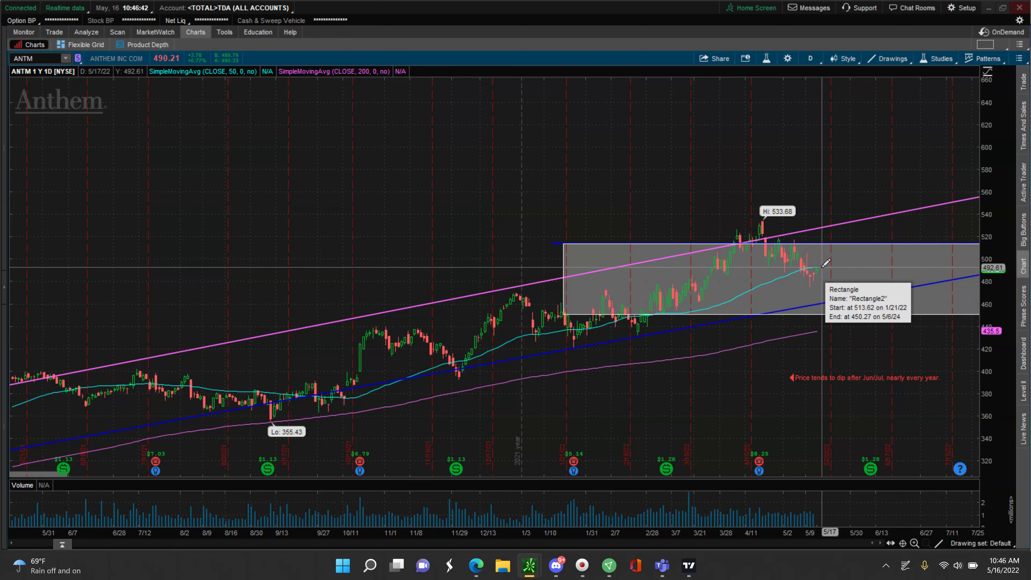
left_click(819, 269)
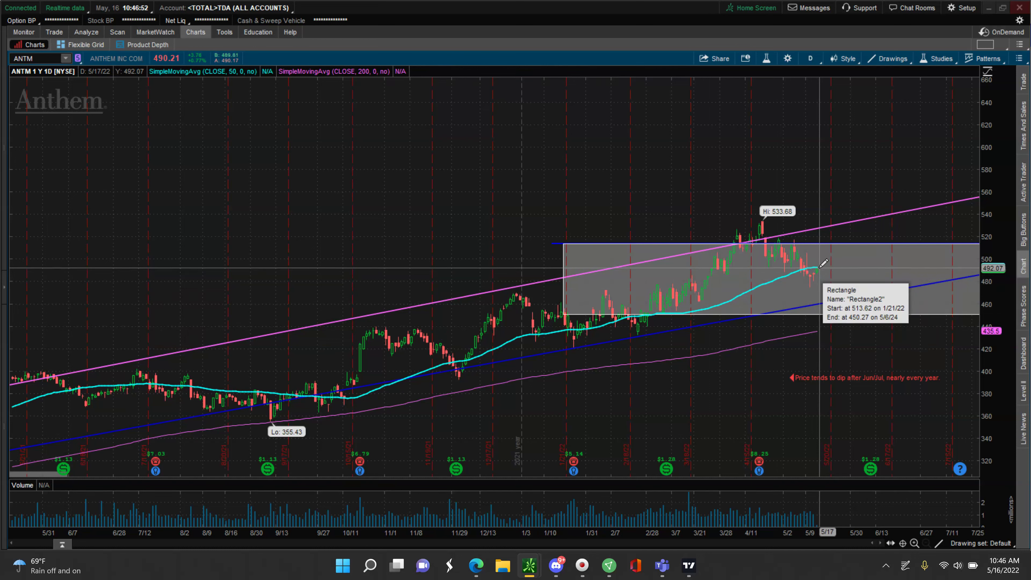
left_click(826, 302)
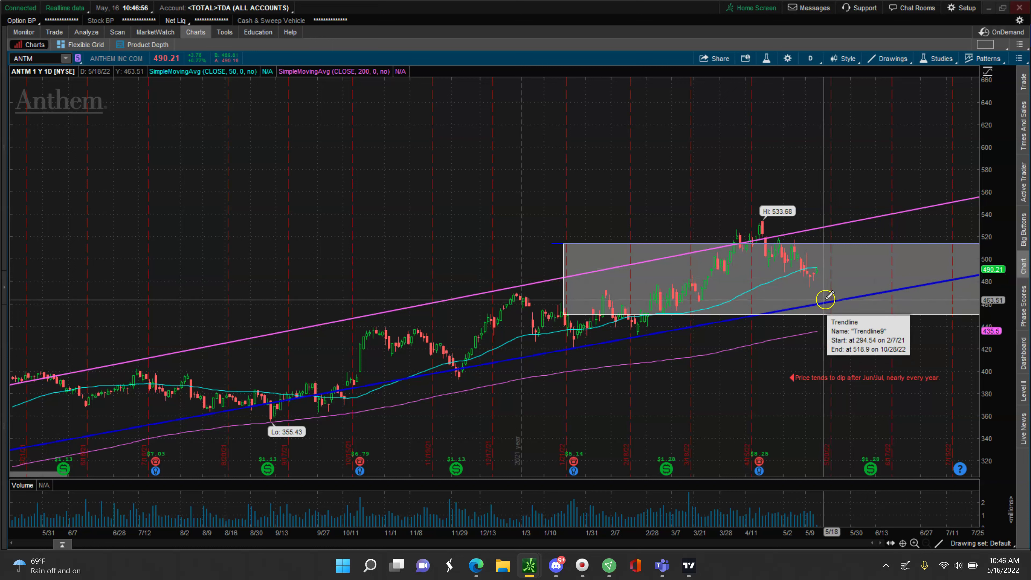
left_click(841, 300)
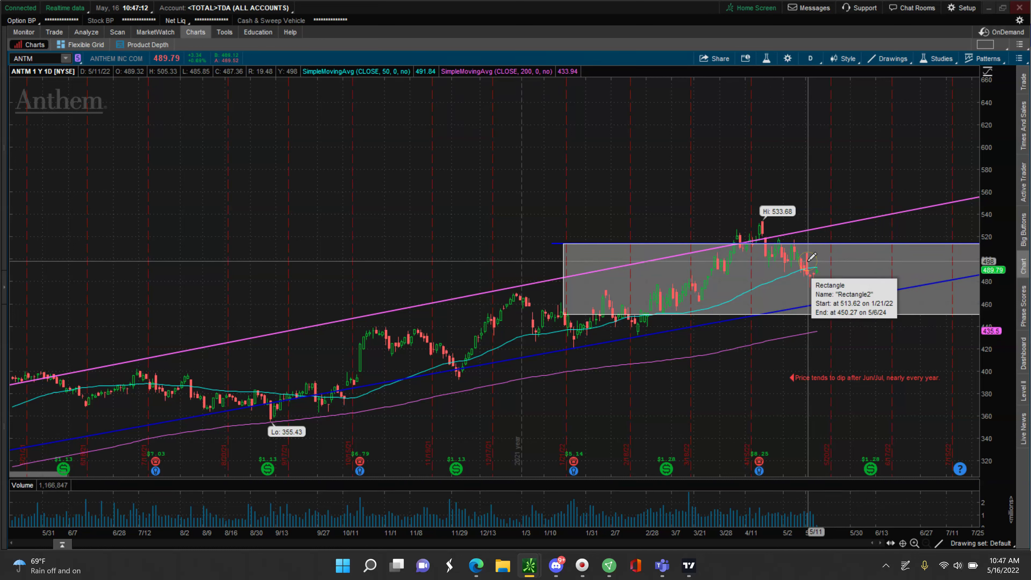
left_click(817, 266)
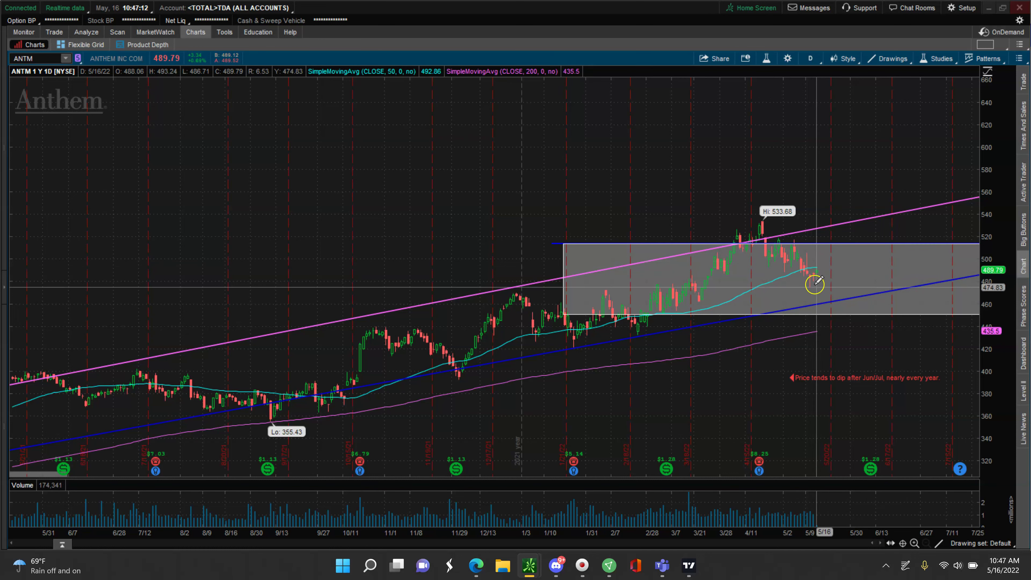
left_click(818, 257)
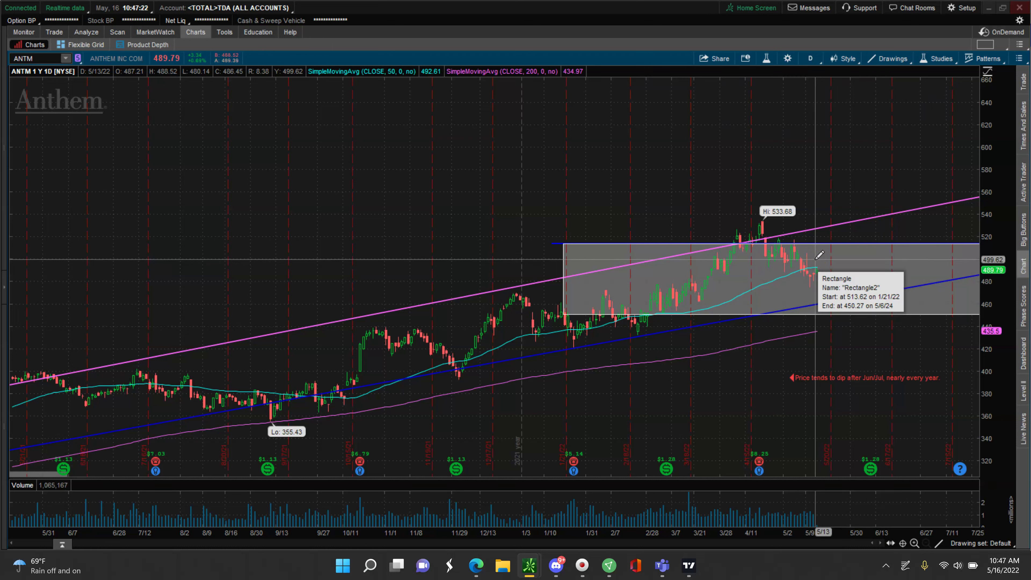
left_click(818, 260)
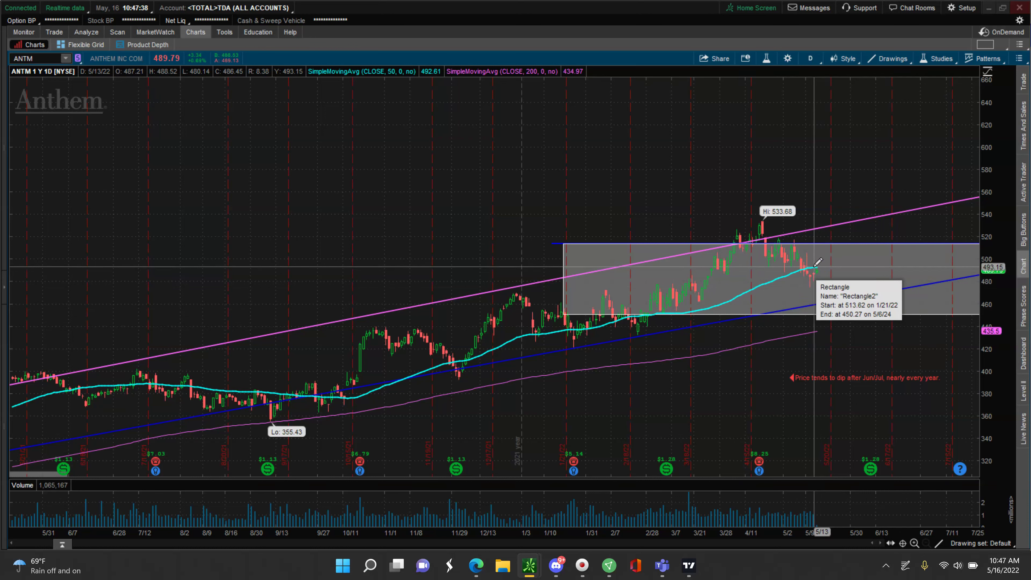
left_click_drag(816, 268, 830, 243)
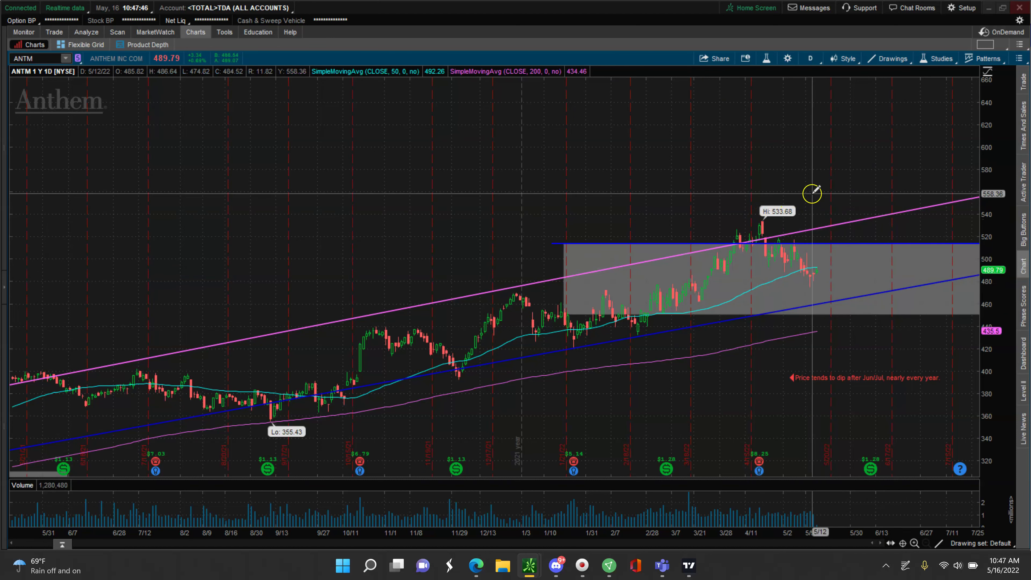
Load the Intro Setup study set, then remove all studies from the ANTM chart
left_click(941, 60)
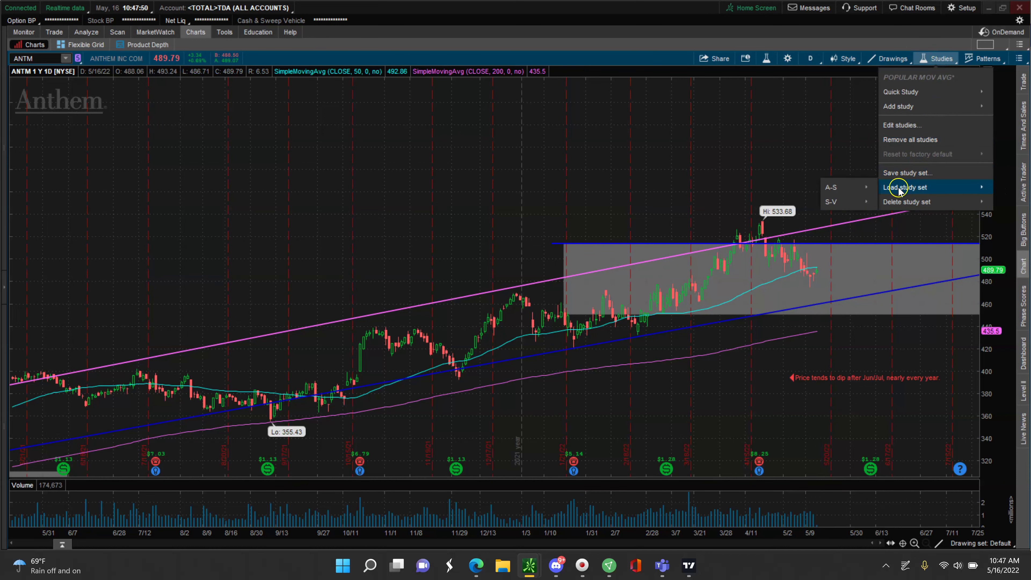
mouse_move(872, 192)
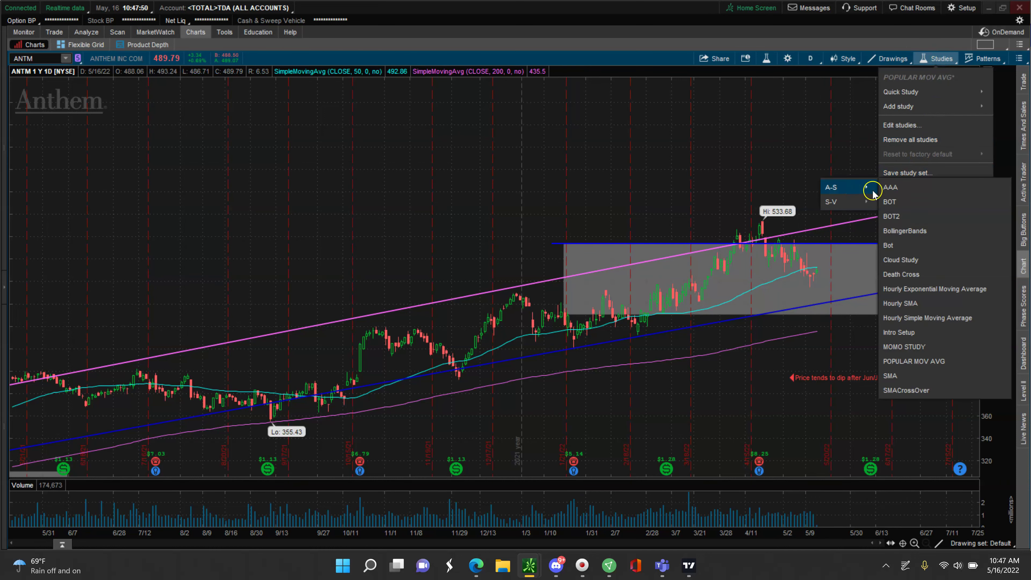
left_click(900, 333)
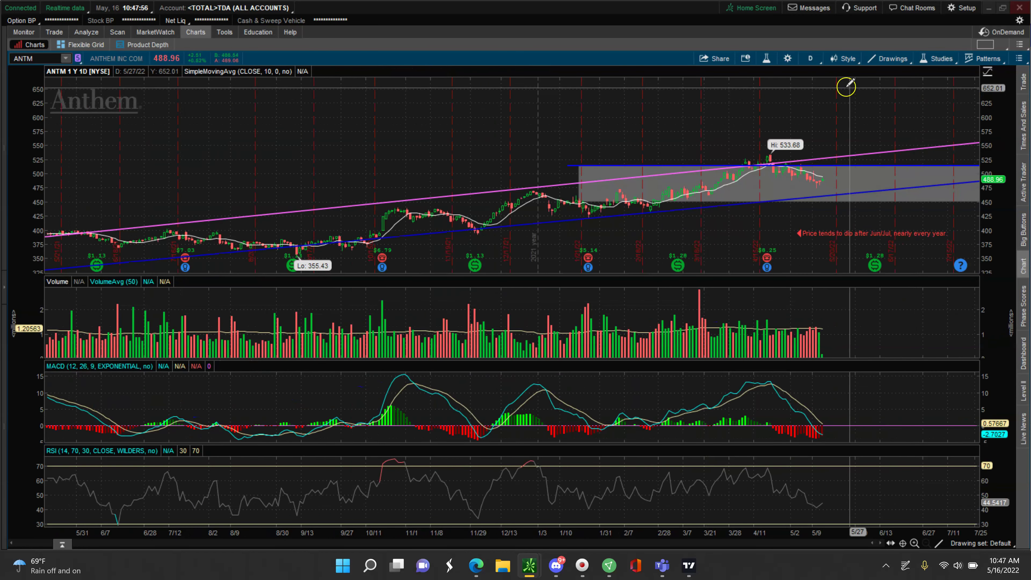
left_click(932, 65)
left_click(911, 146)
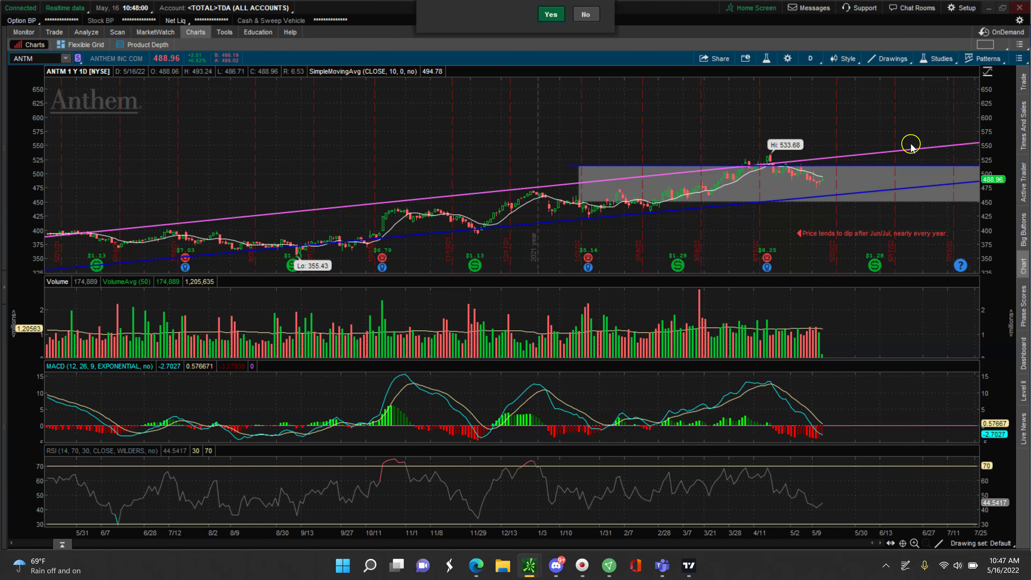
left_click(553, 64)
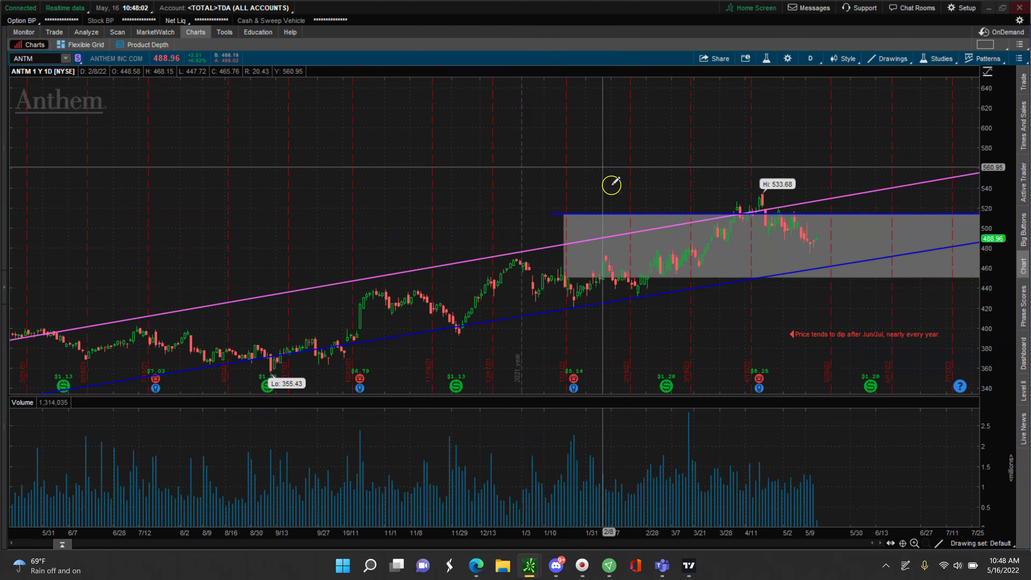